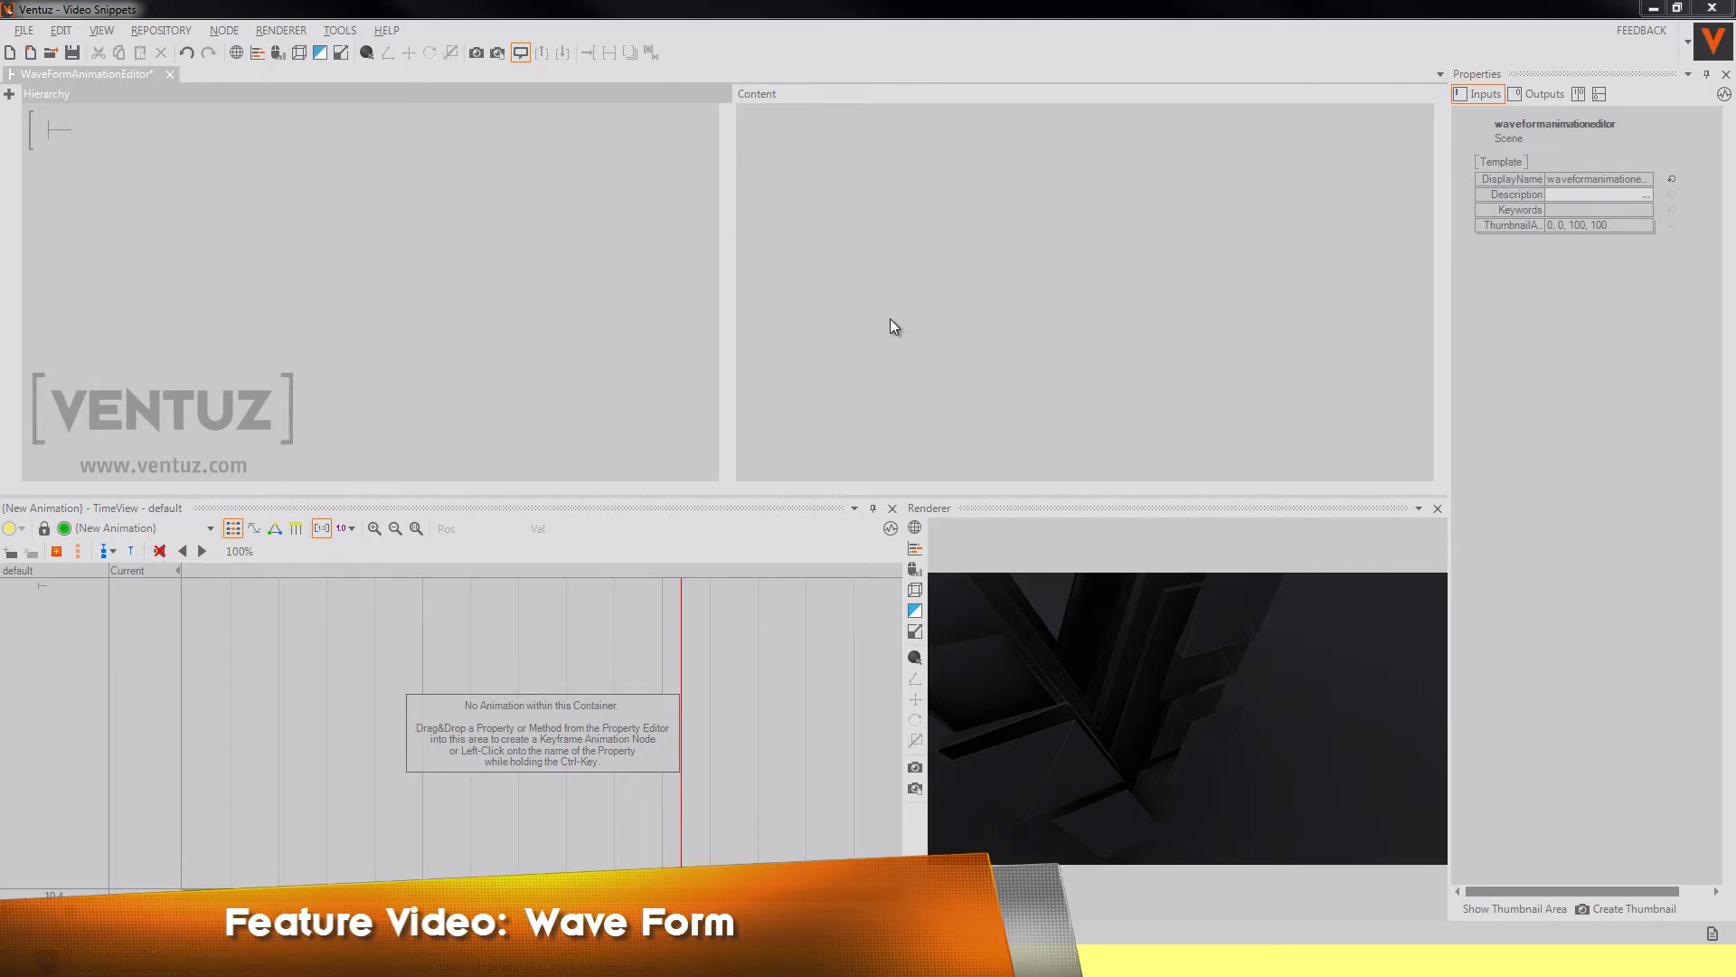
Add an Overlay Rectangle node at the root of the scene hierarchy
type("over")
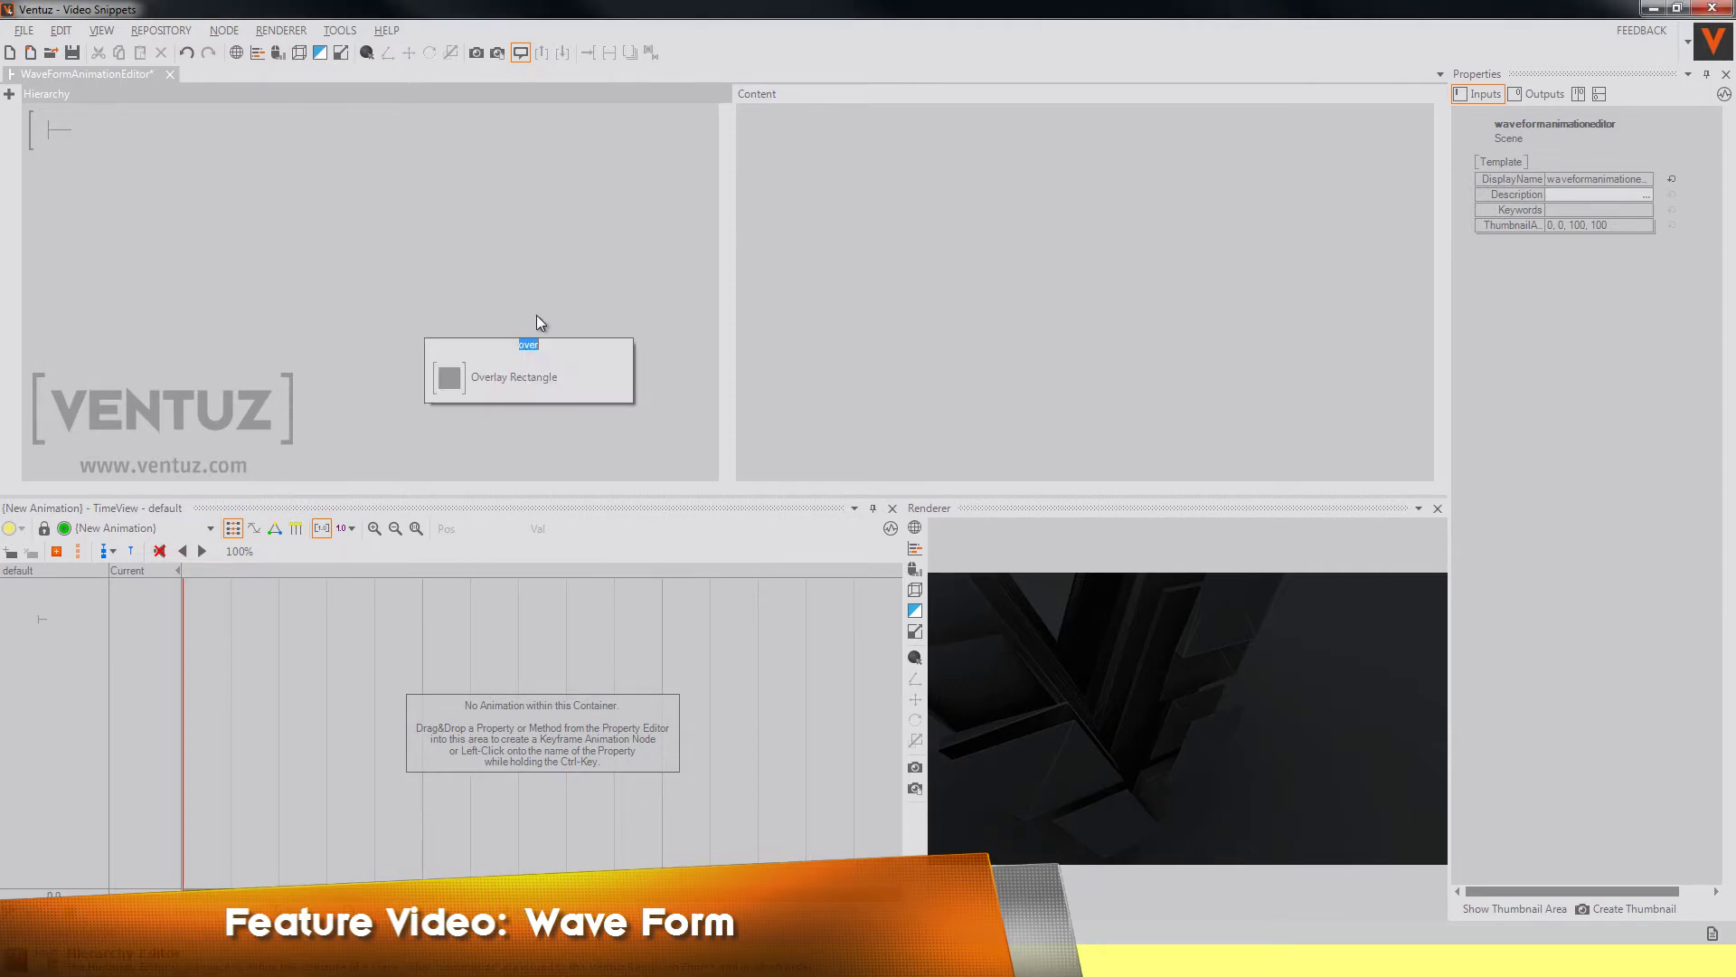
key("Return")
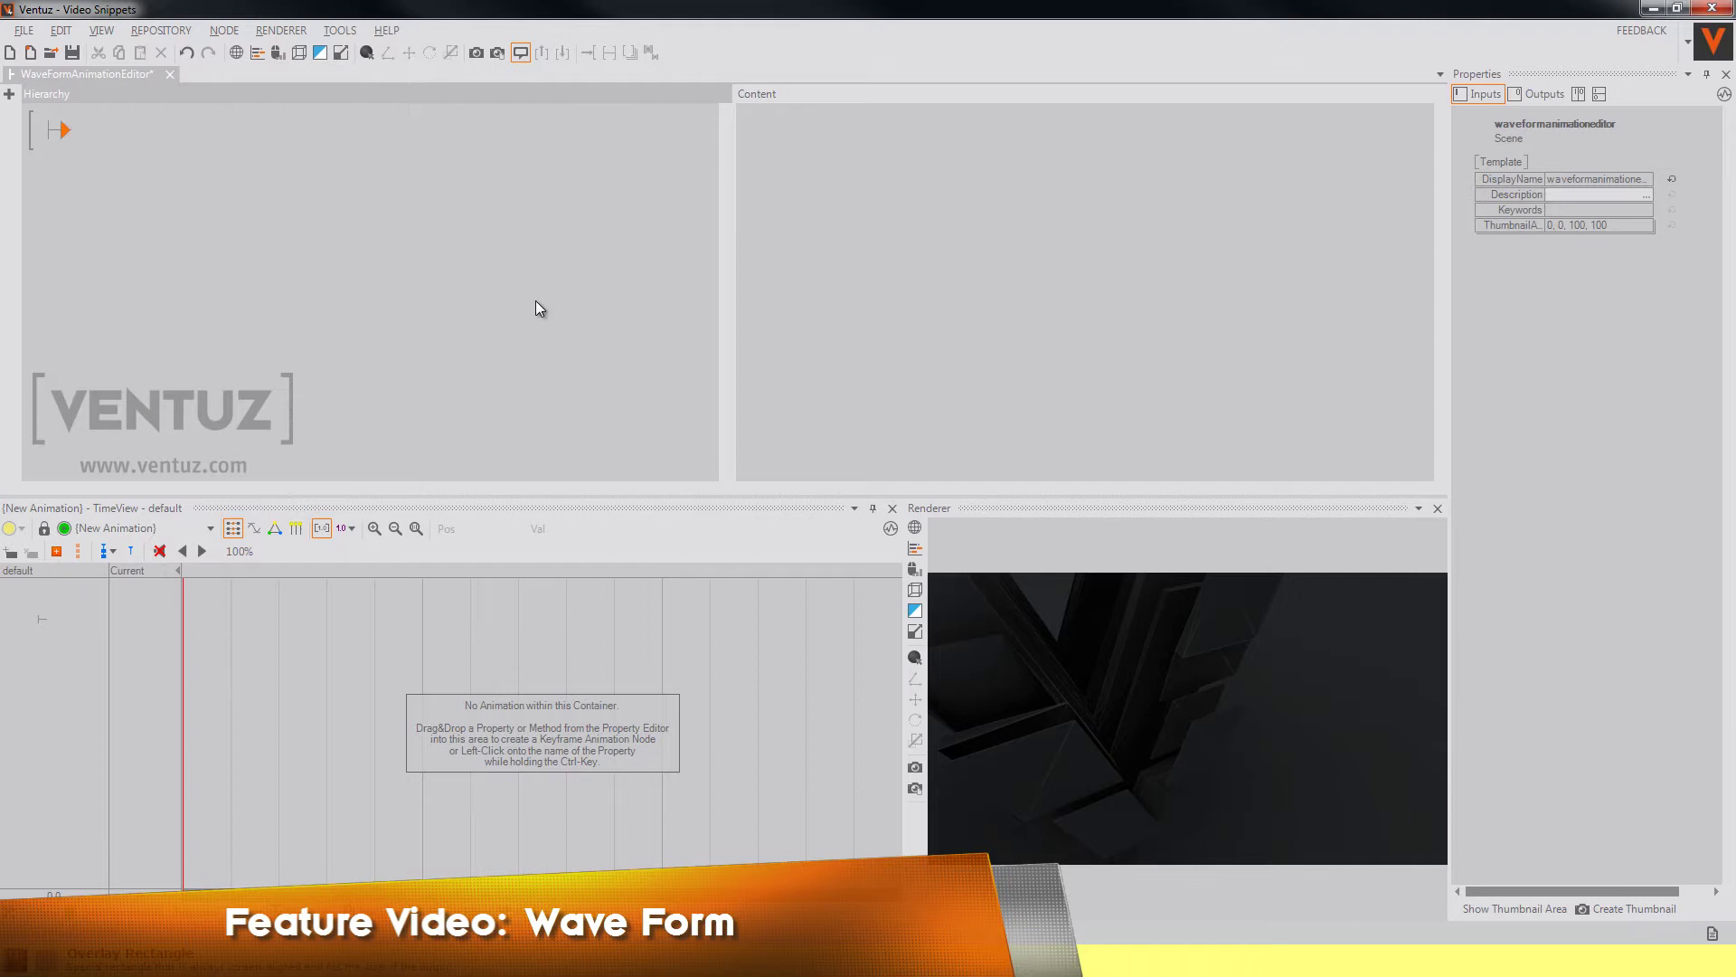
left_click(450, 315)
Insert a Texture node in front of the overlay rectangle and load MovieClip.wmv as its movie source
key("space")
type("te")
key("Return")
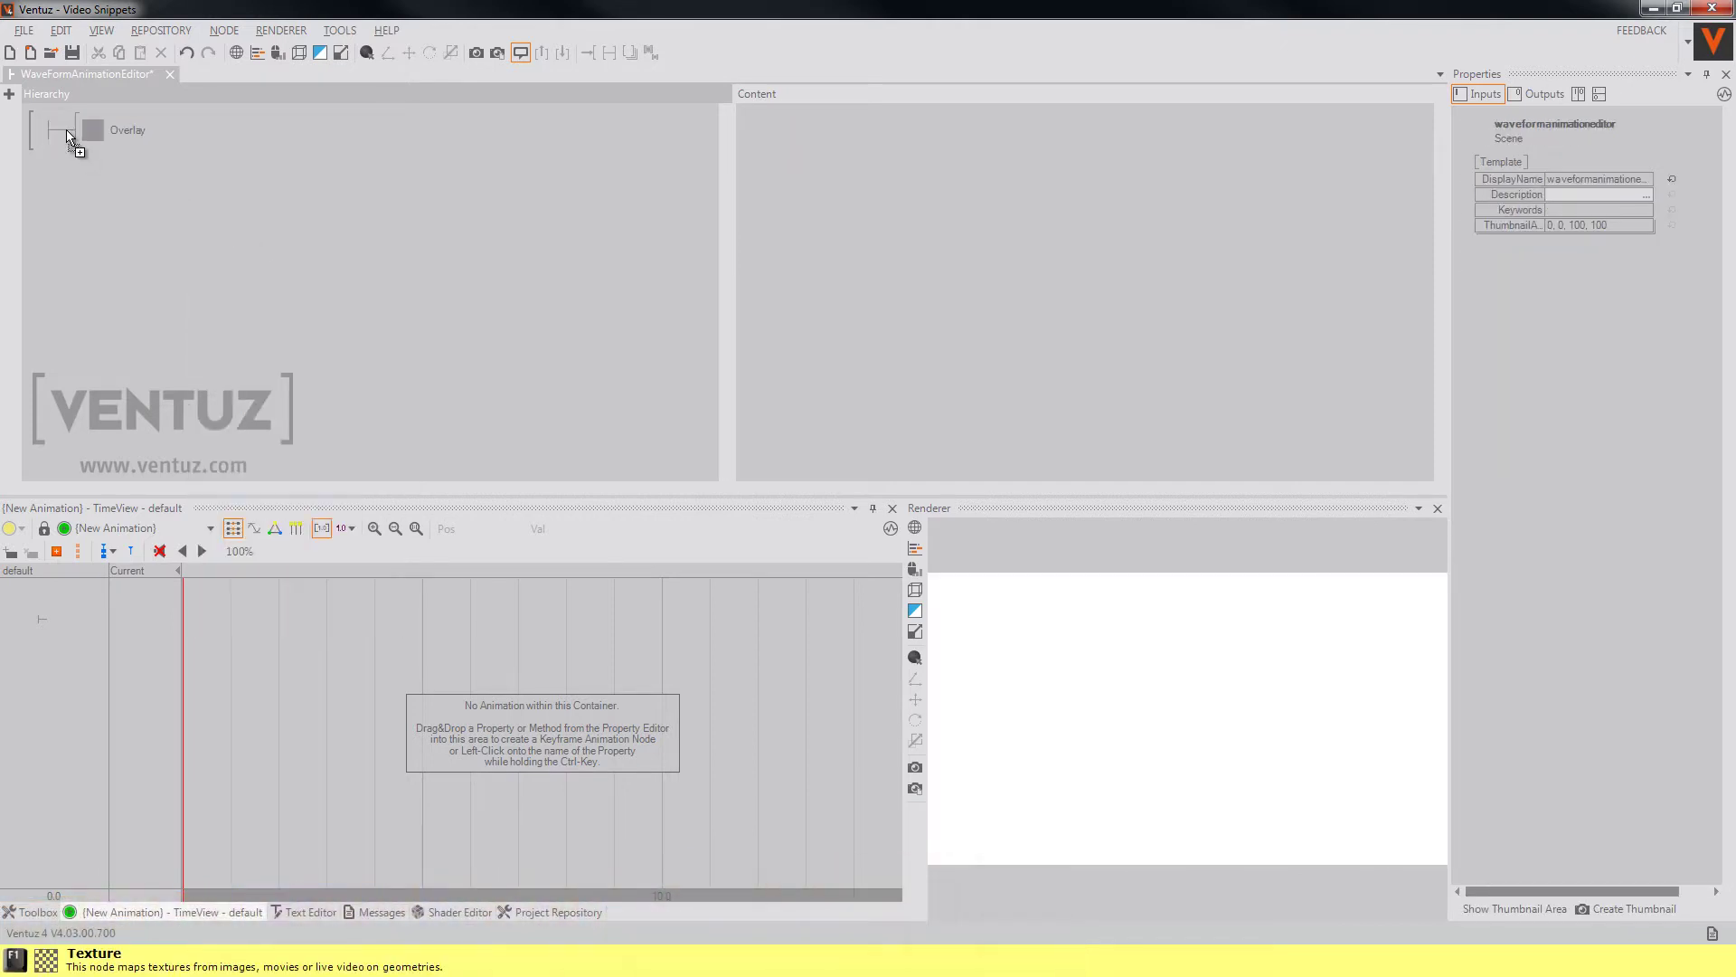
left_click(68, 129)
left_click(145, 306)
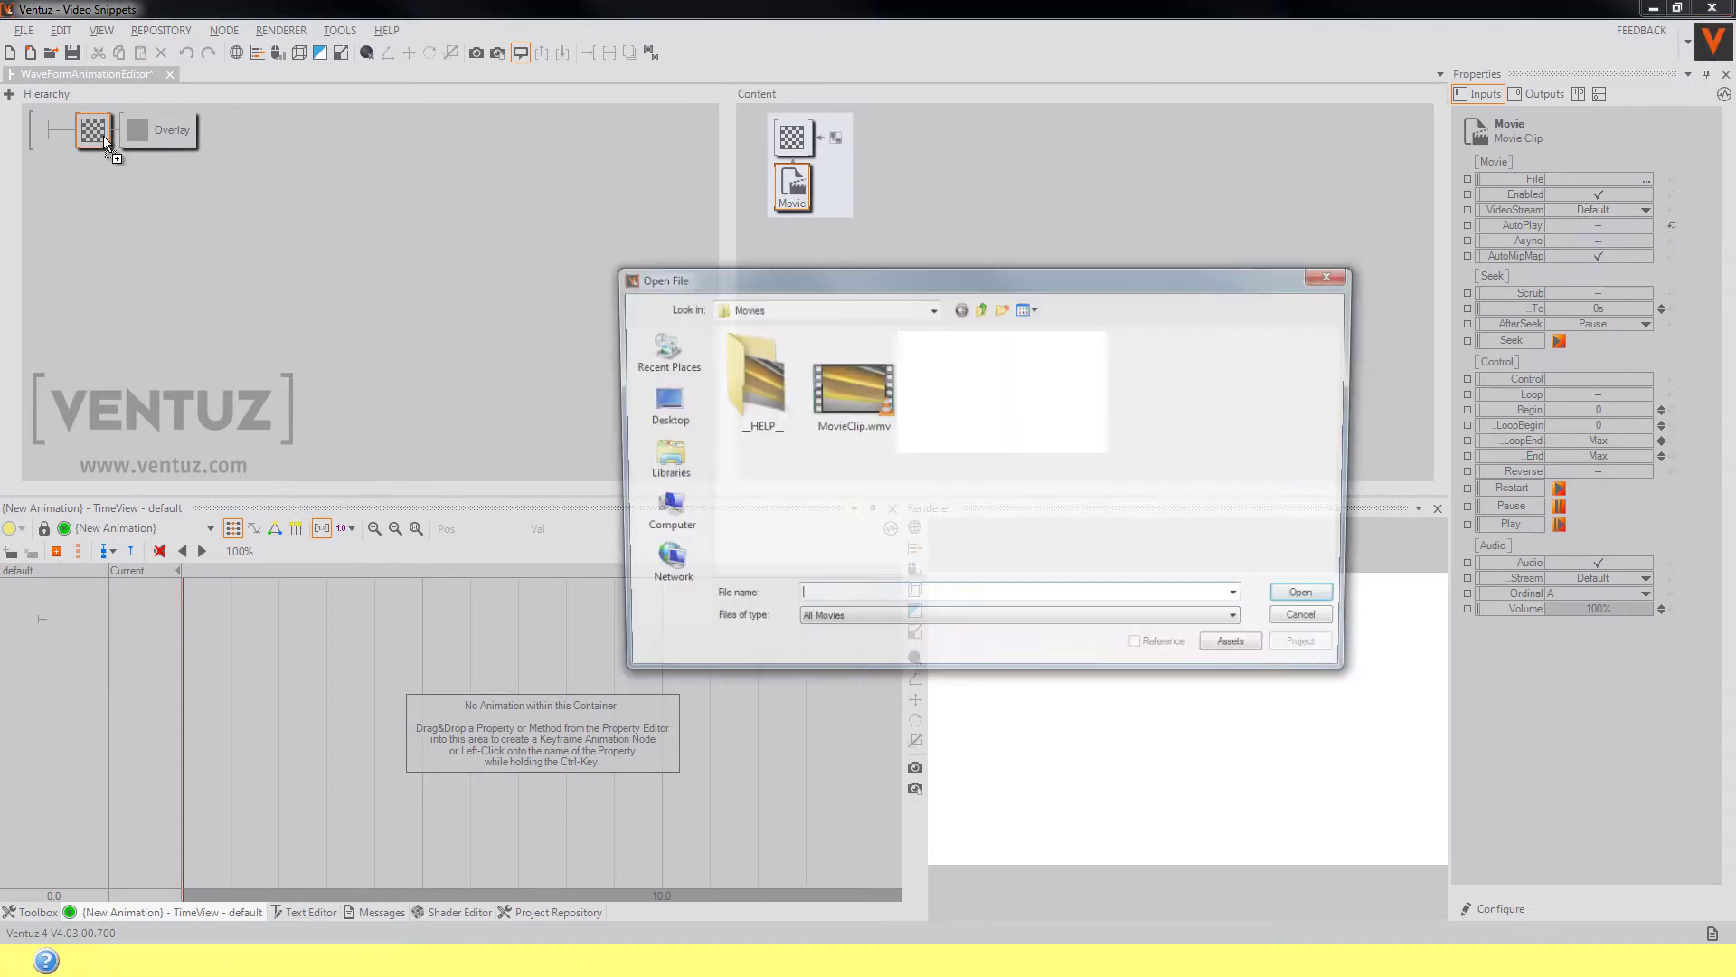
double_click(849, 389)
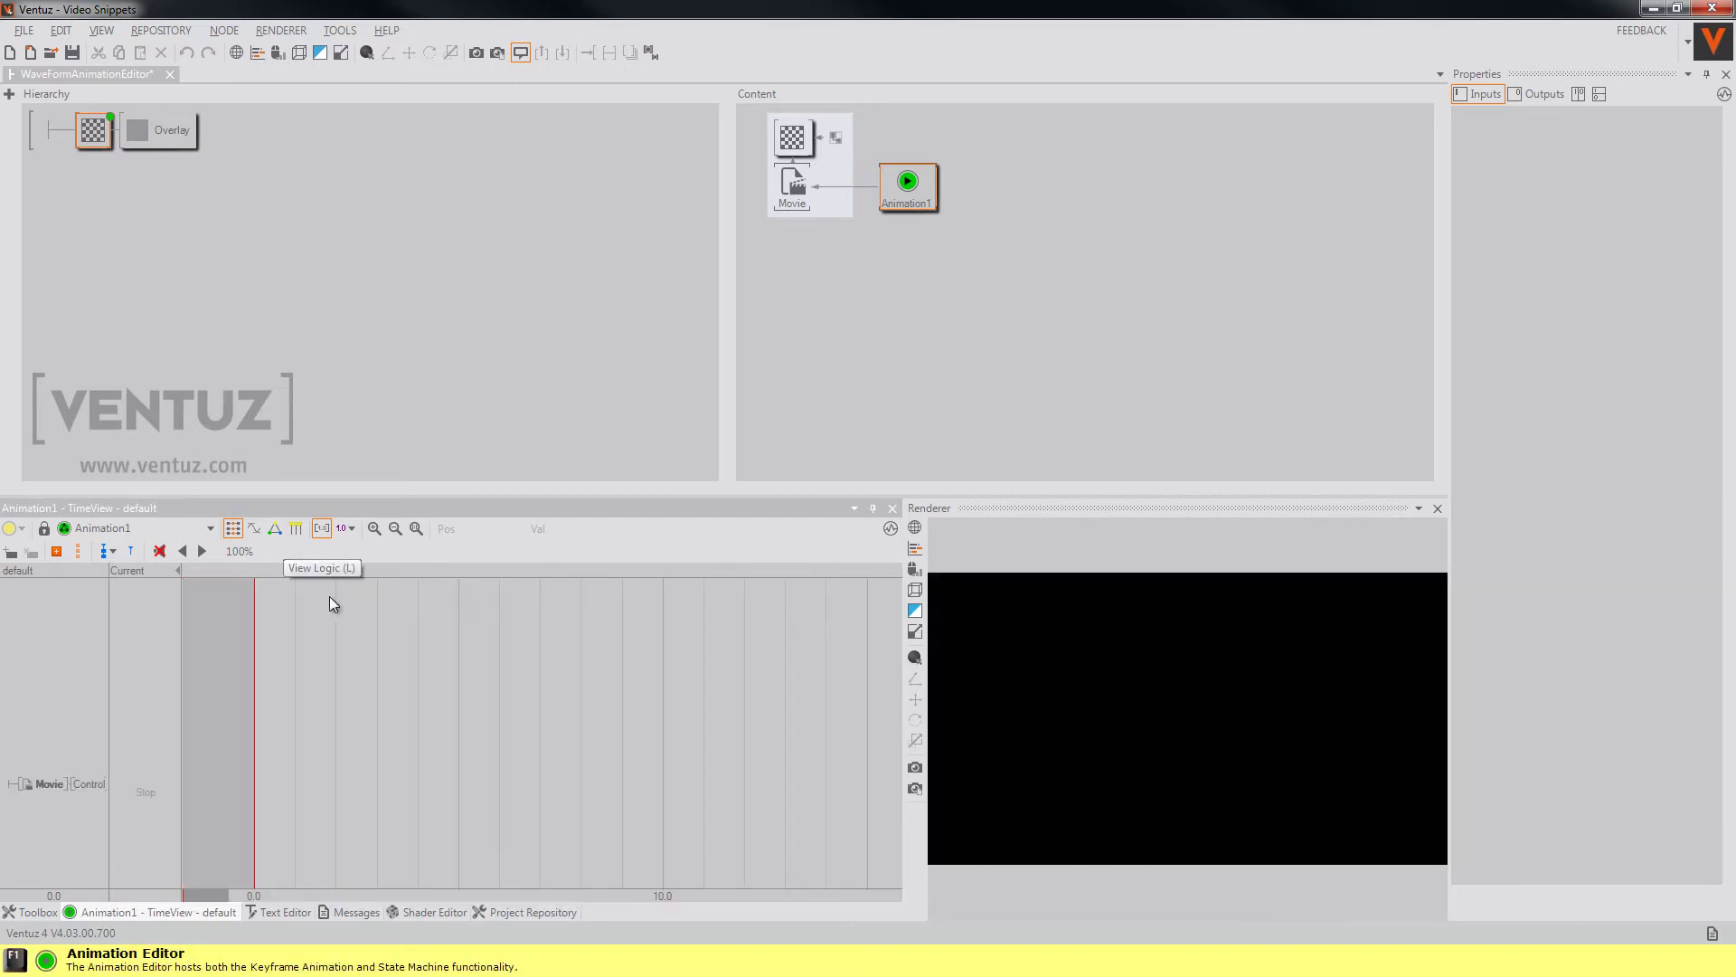
Create a state S1 linked to a state S2 in Animation1, and move the movie's end keyframe to about 246.9
left_click(268, 694)
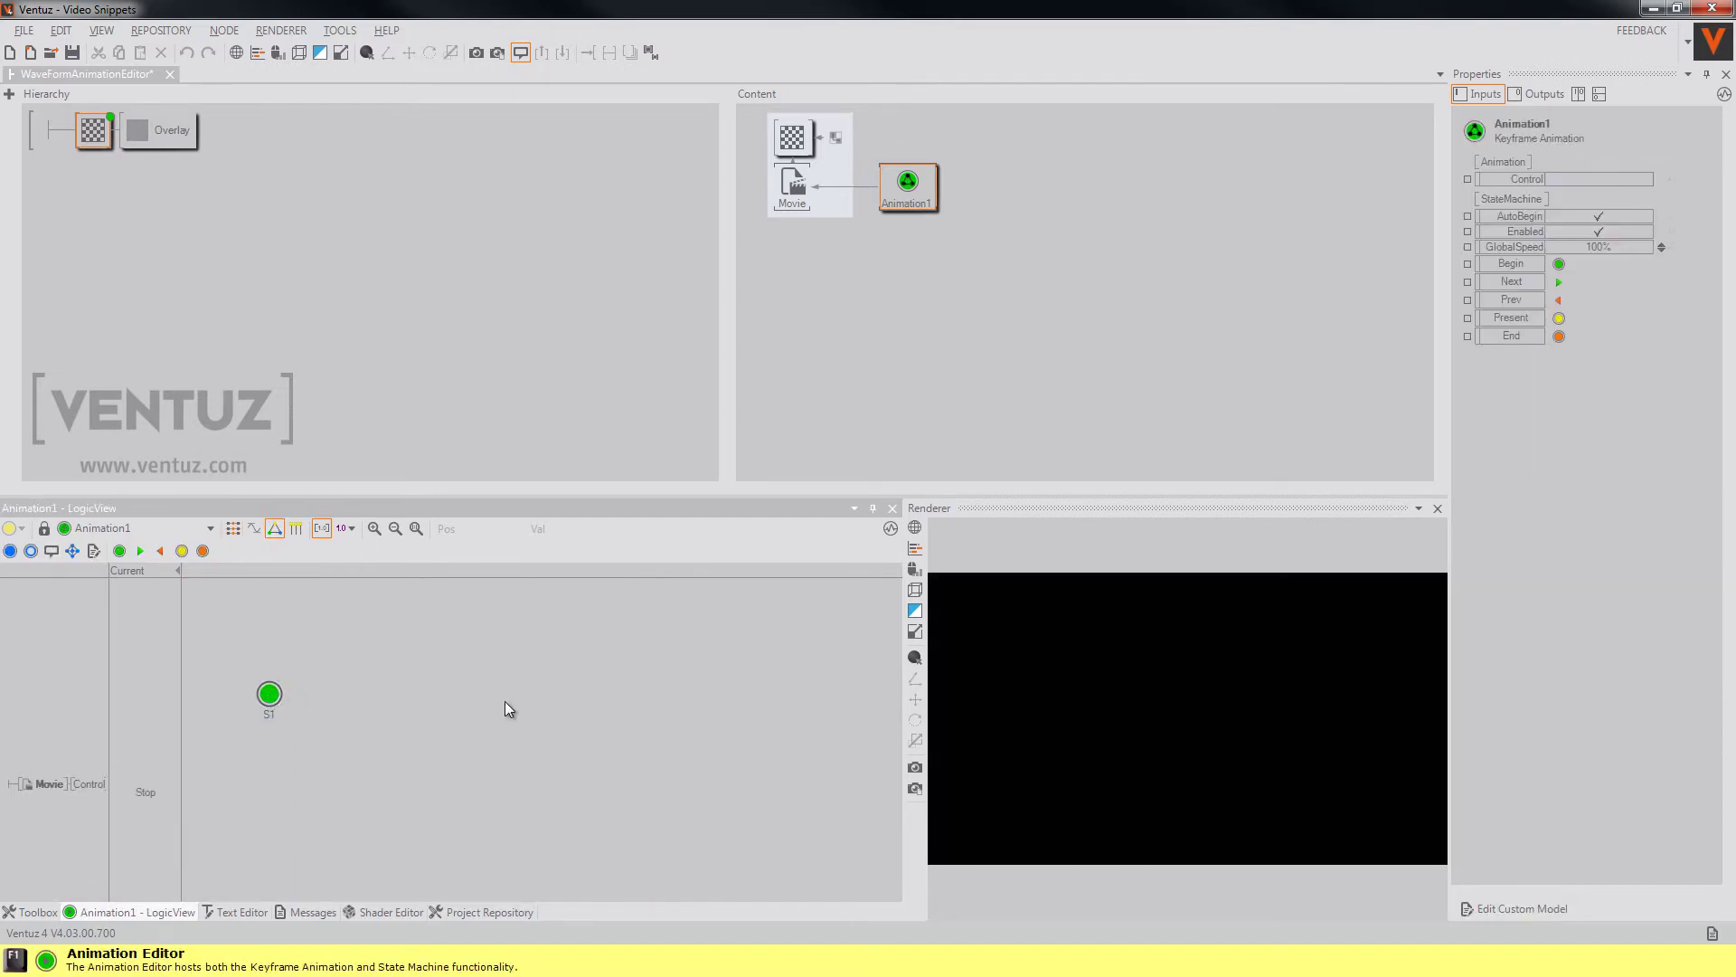
left_click_drag(269, 694, 502, 696)
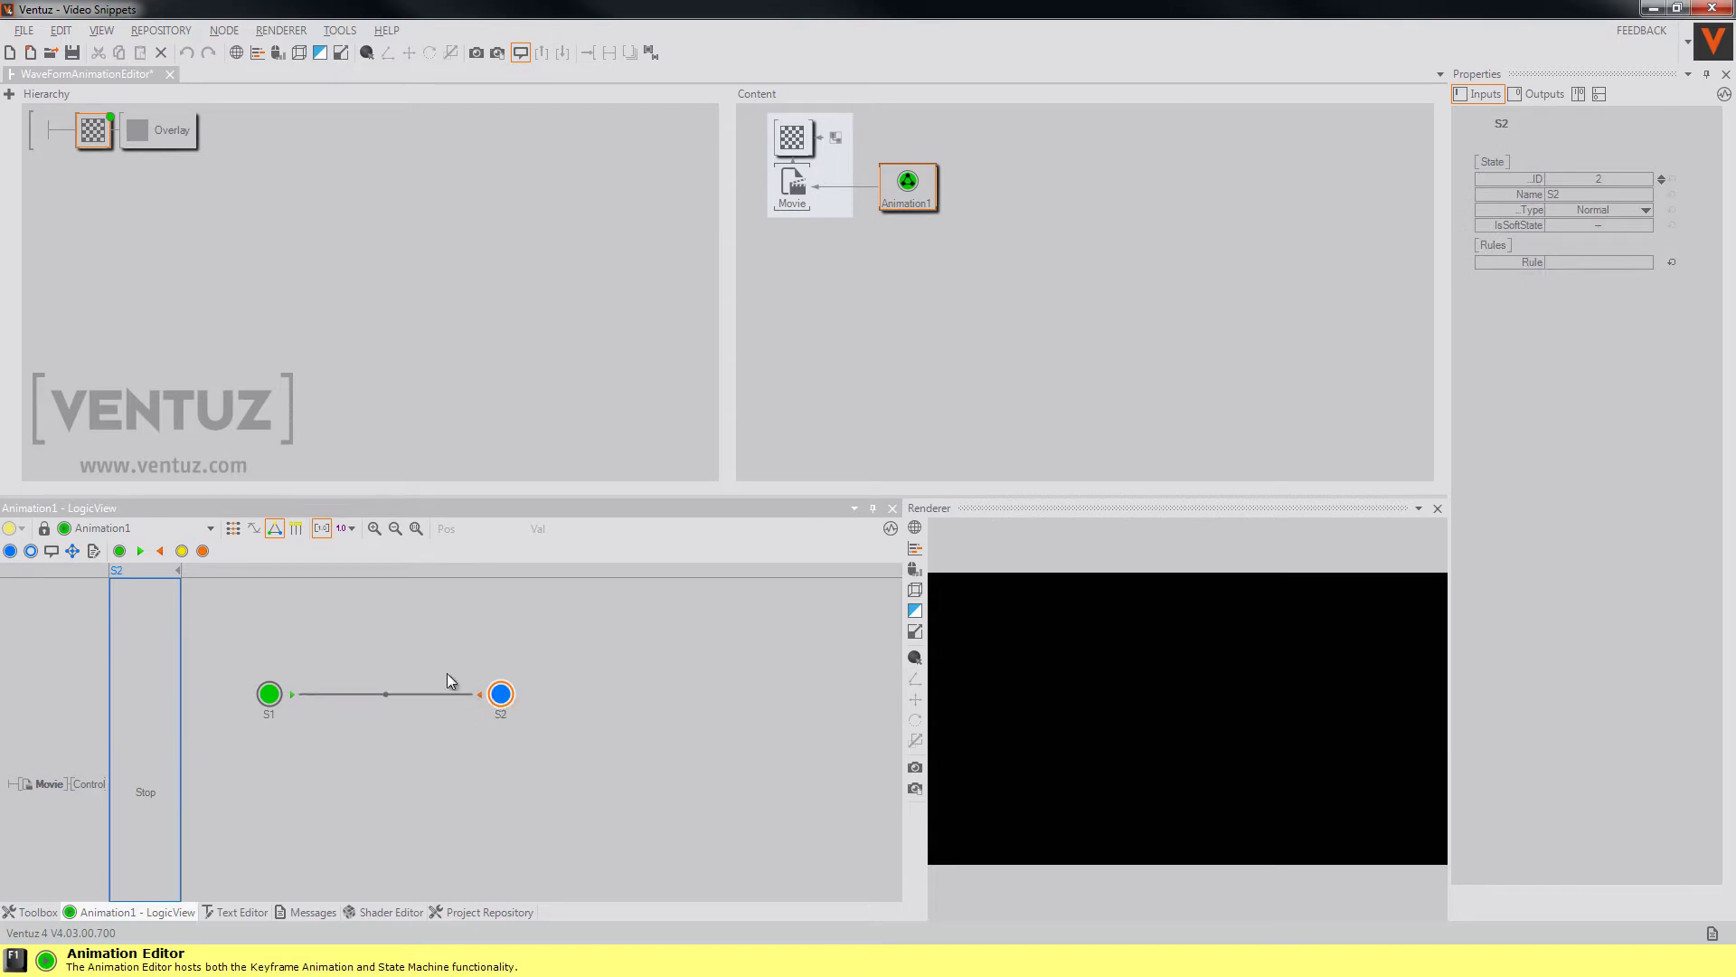
left_click(235, 529)
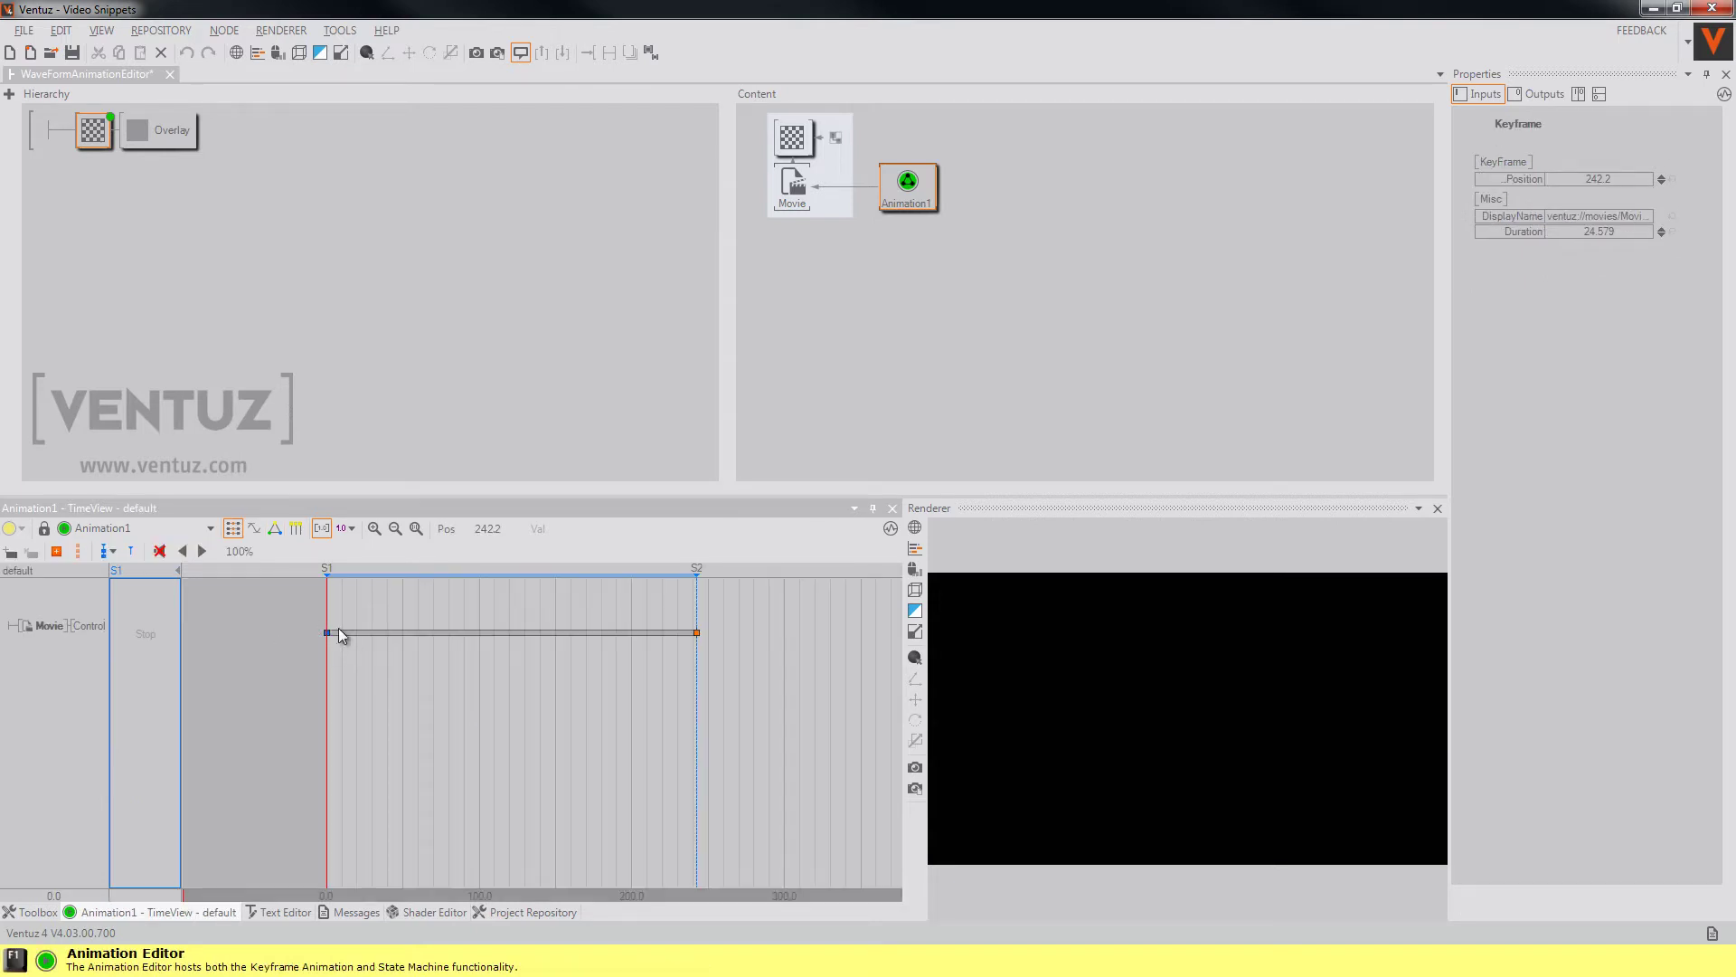
left_click(327, 633)
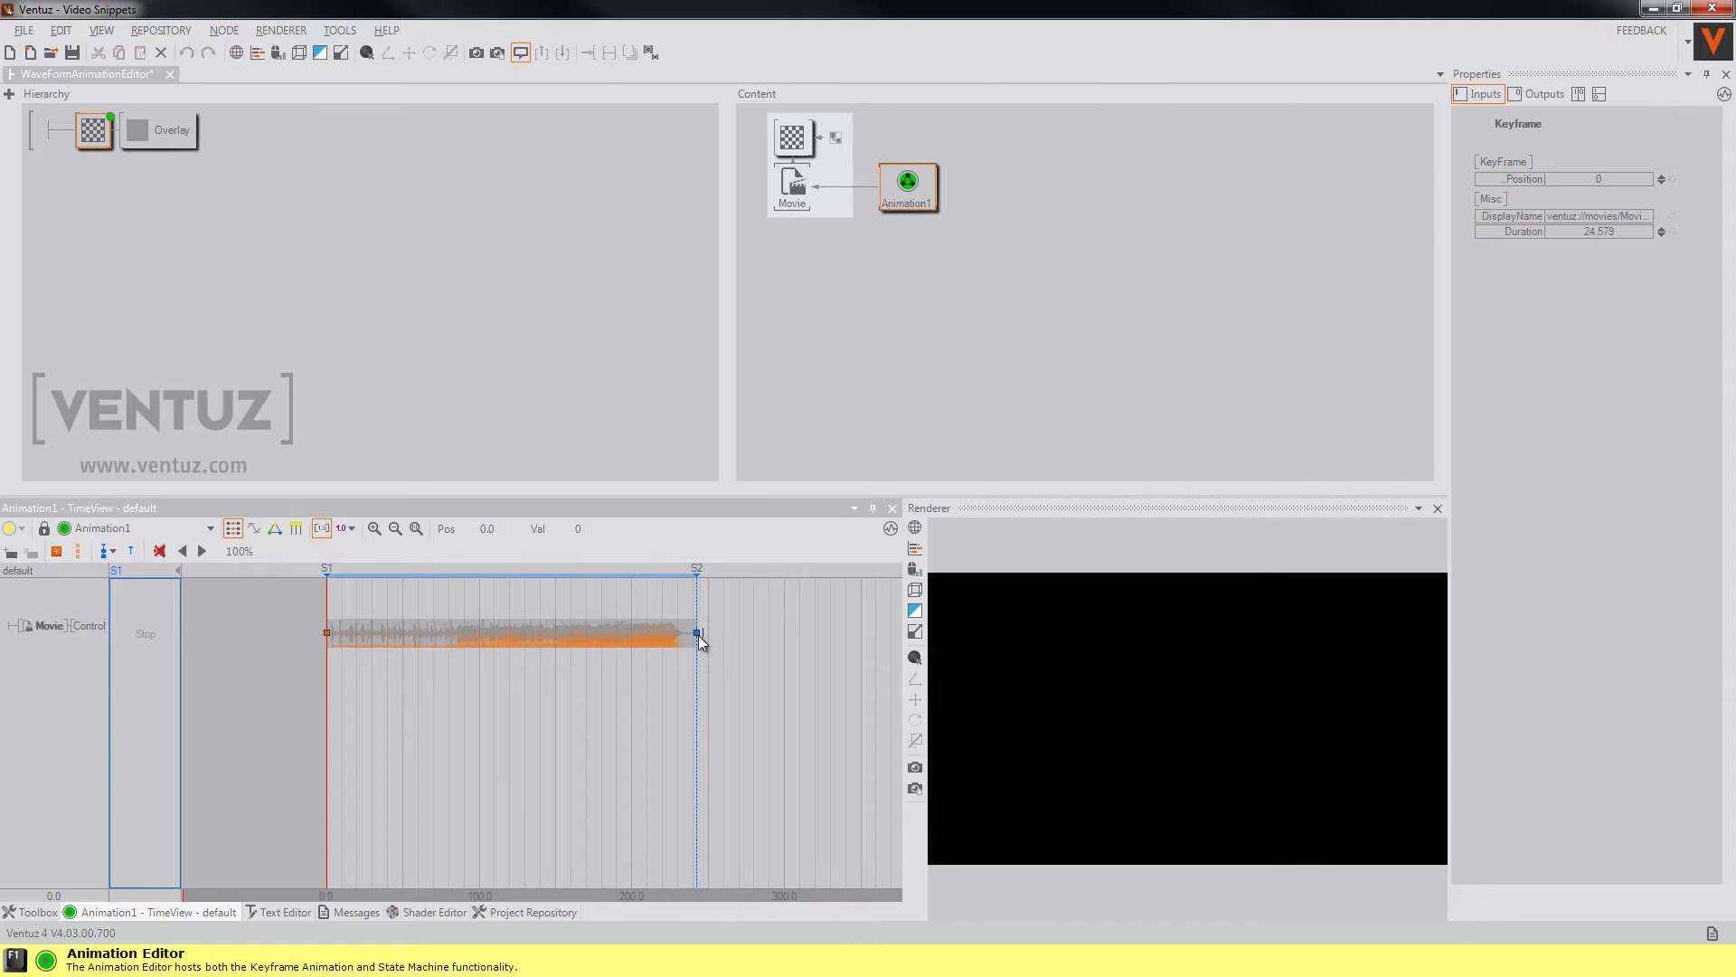
left_click_drag(697, 633, 703, 631)
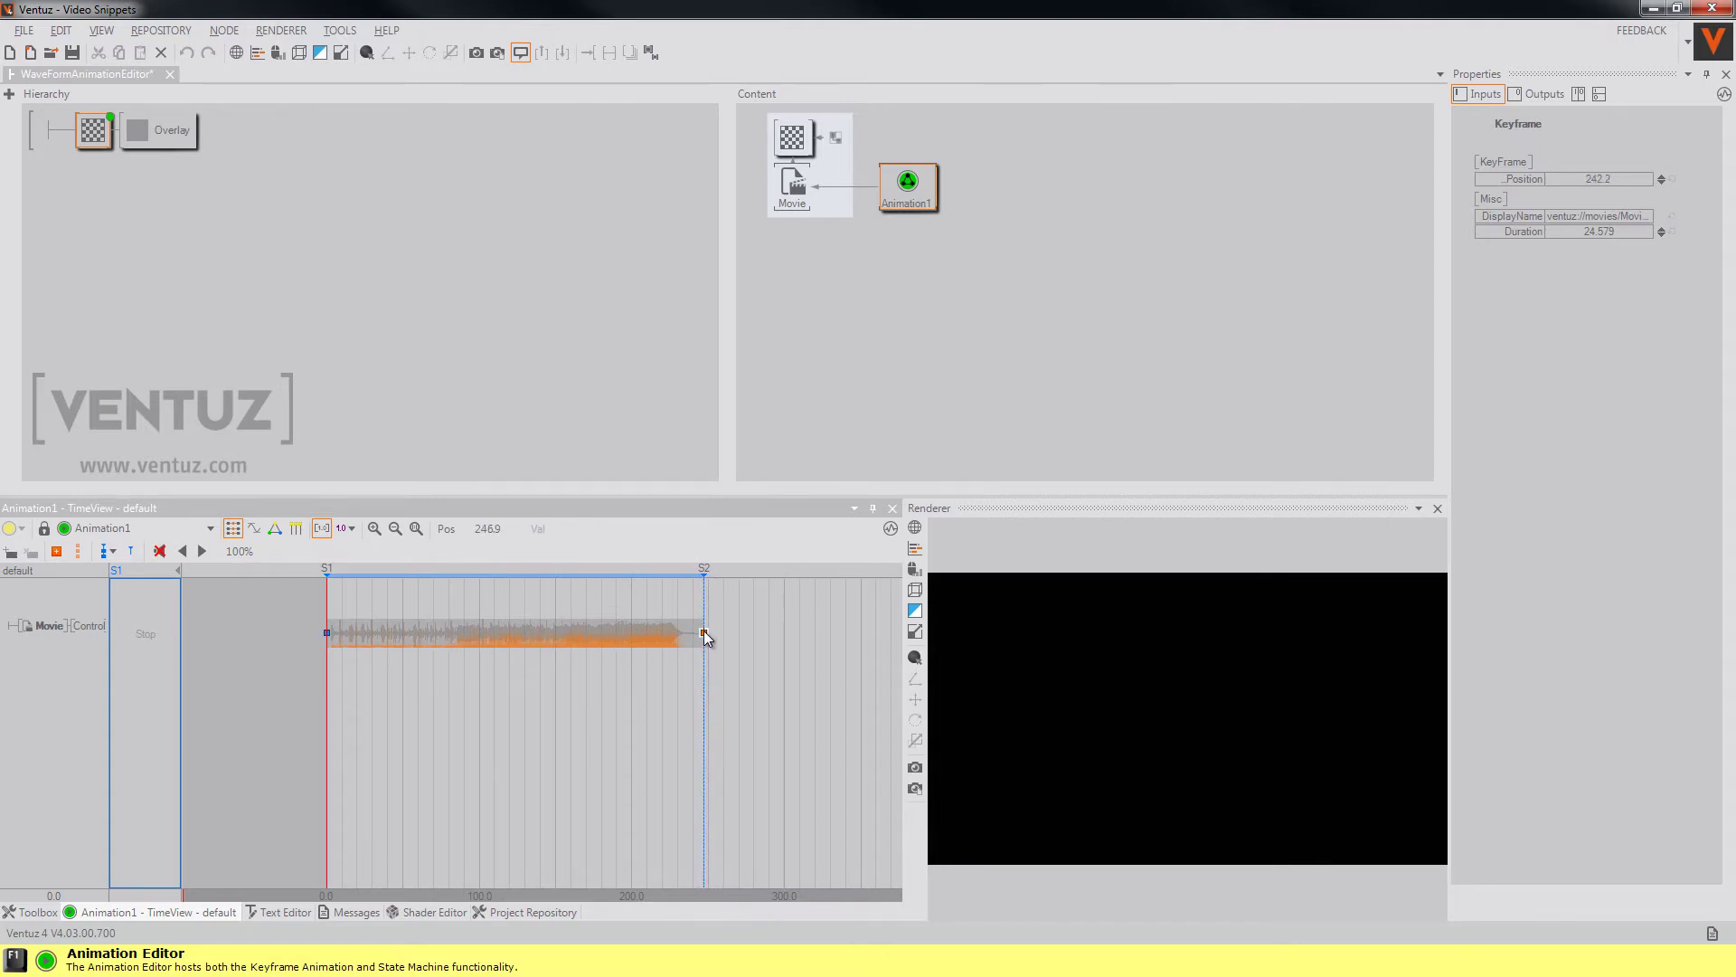
Examine the movie track's audio waveform up close around the first beat near position 3, scrubbing the playhead across it
scroll(403, 667, "up", 10)
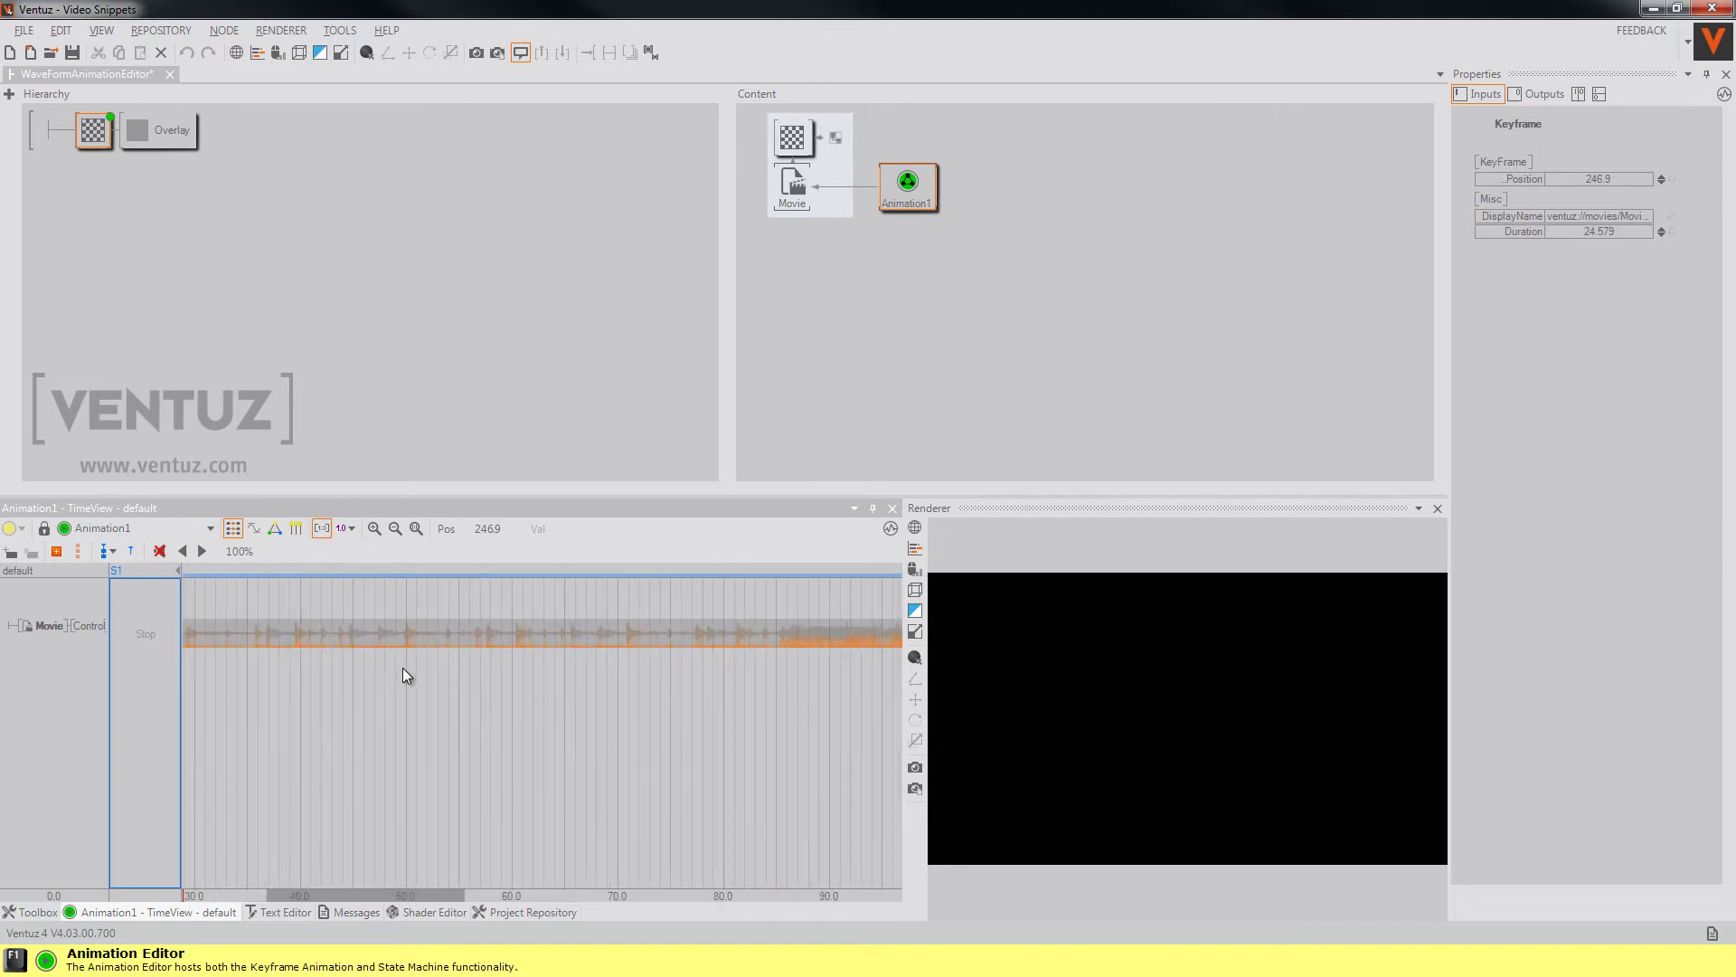
left_click_drag(369, 649, 692, 650)
left_click_drag(443, 660, 685, 661)
left_click_drag(370, 662, 572, 668)
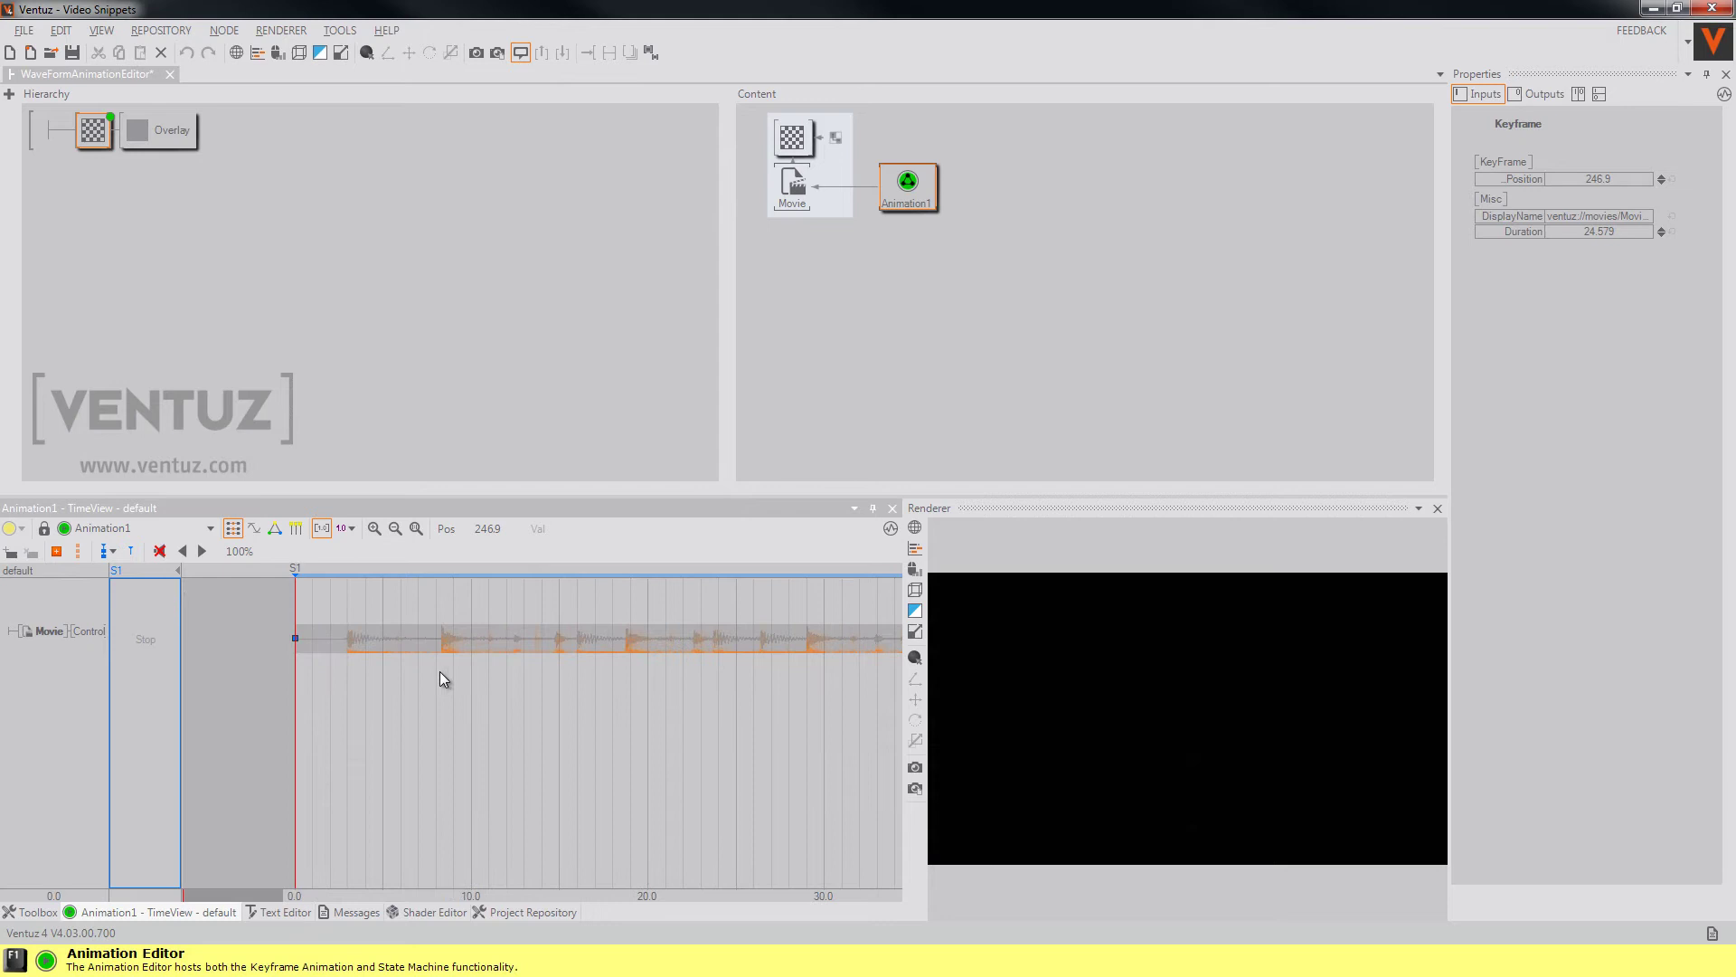
scroll(360, 650, "up", 10)
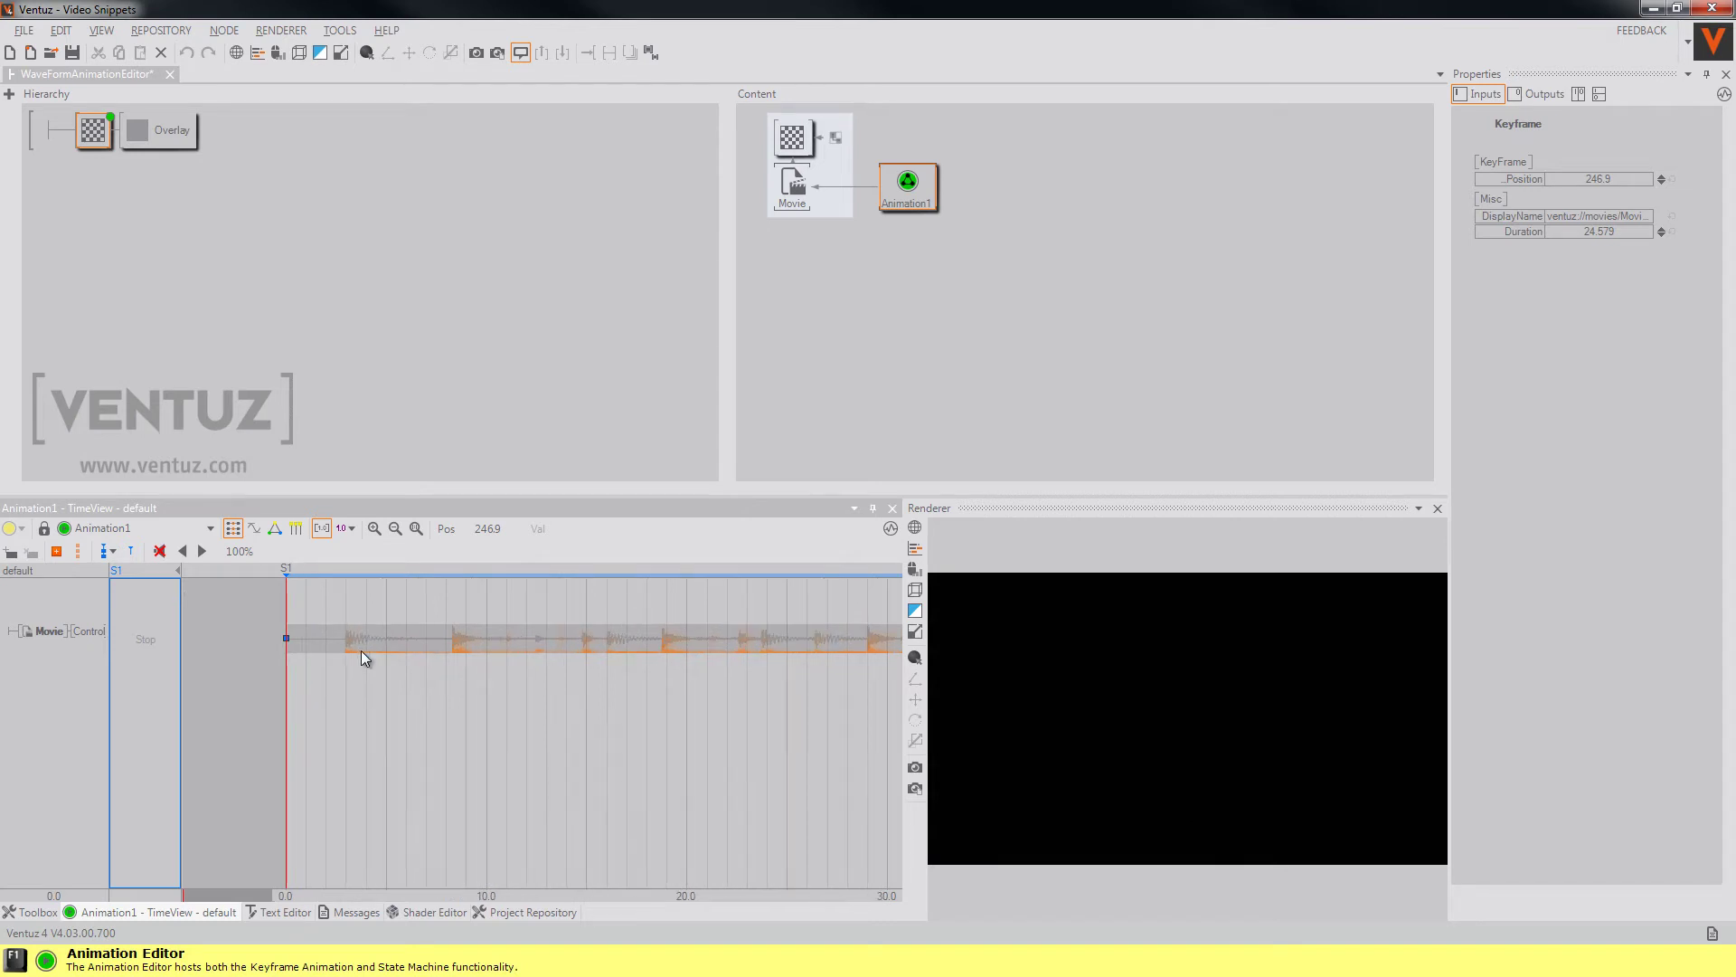
scroll(357, 649, "up", 1)
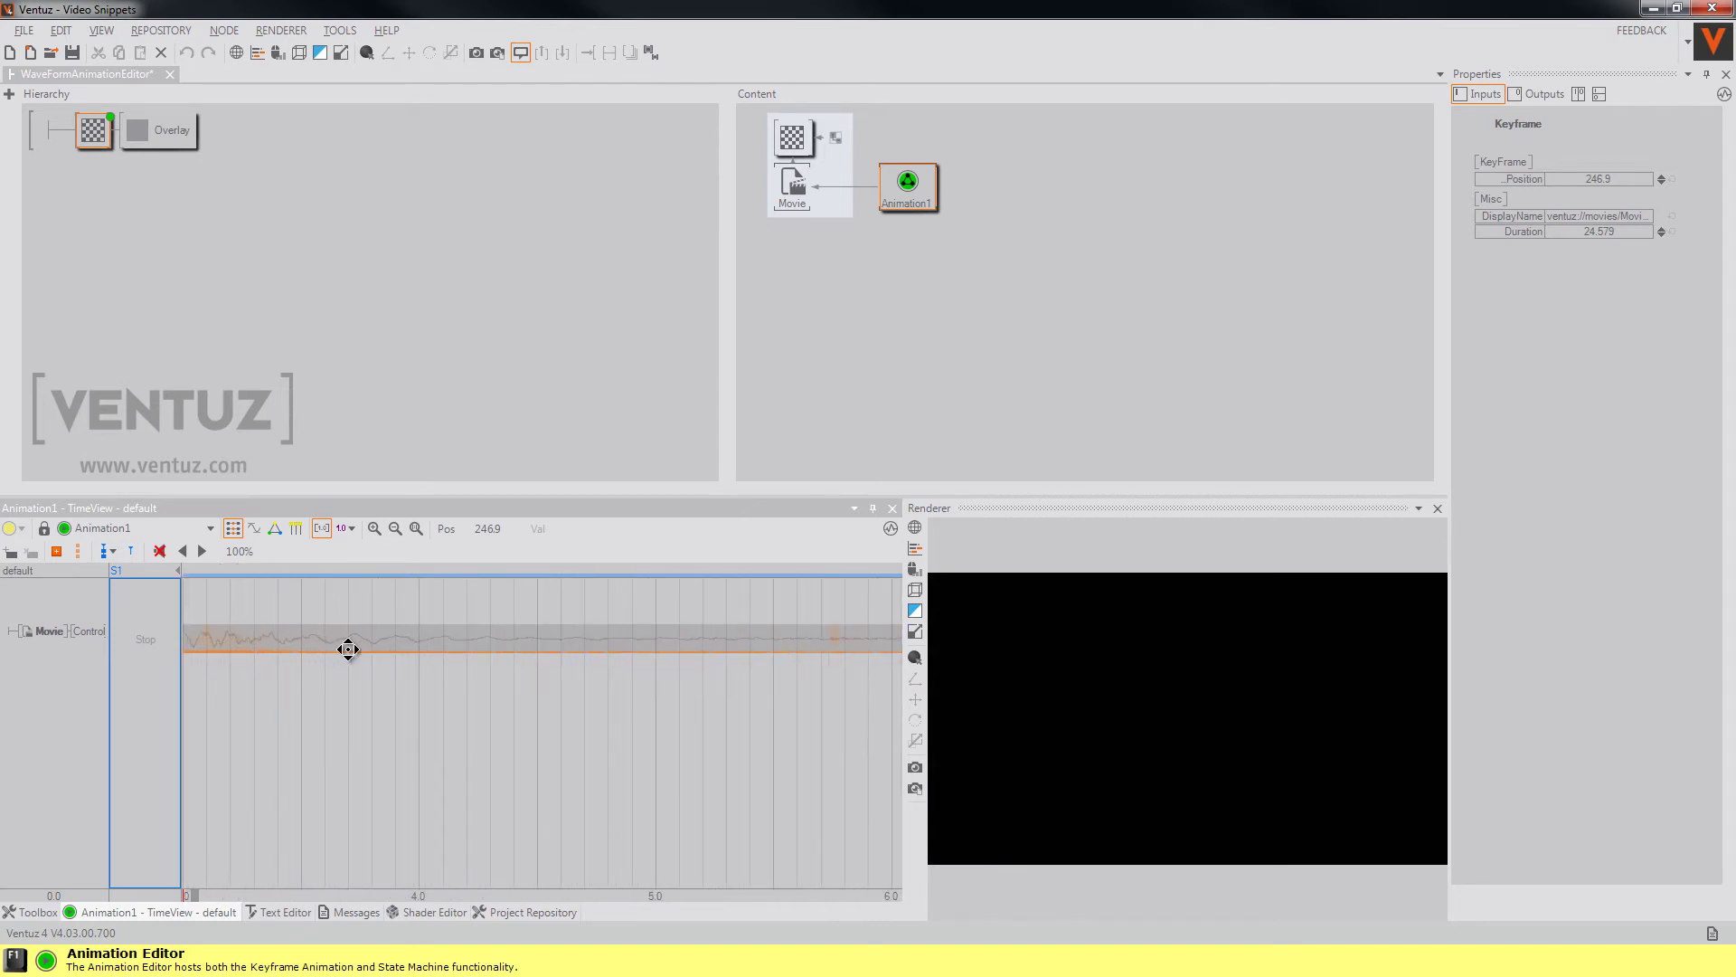
left_click_drag(345, 648, 545, 653)
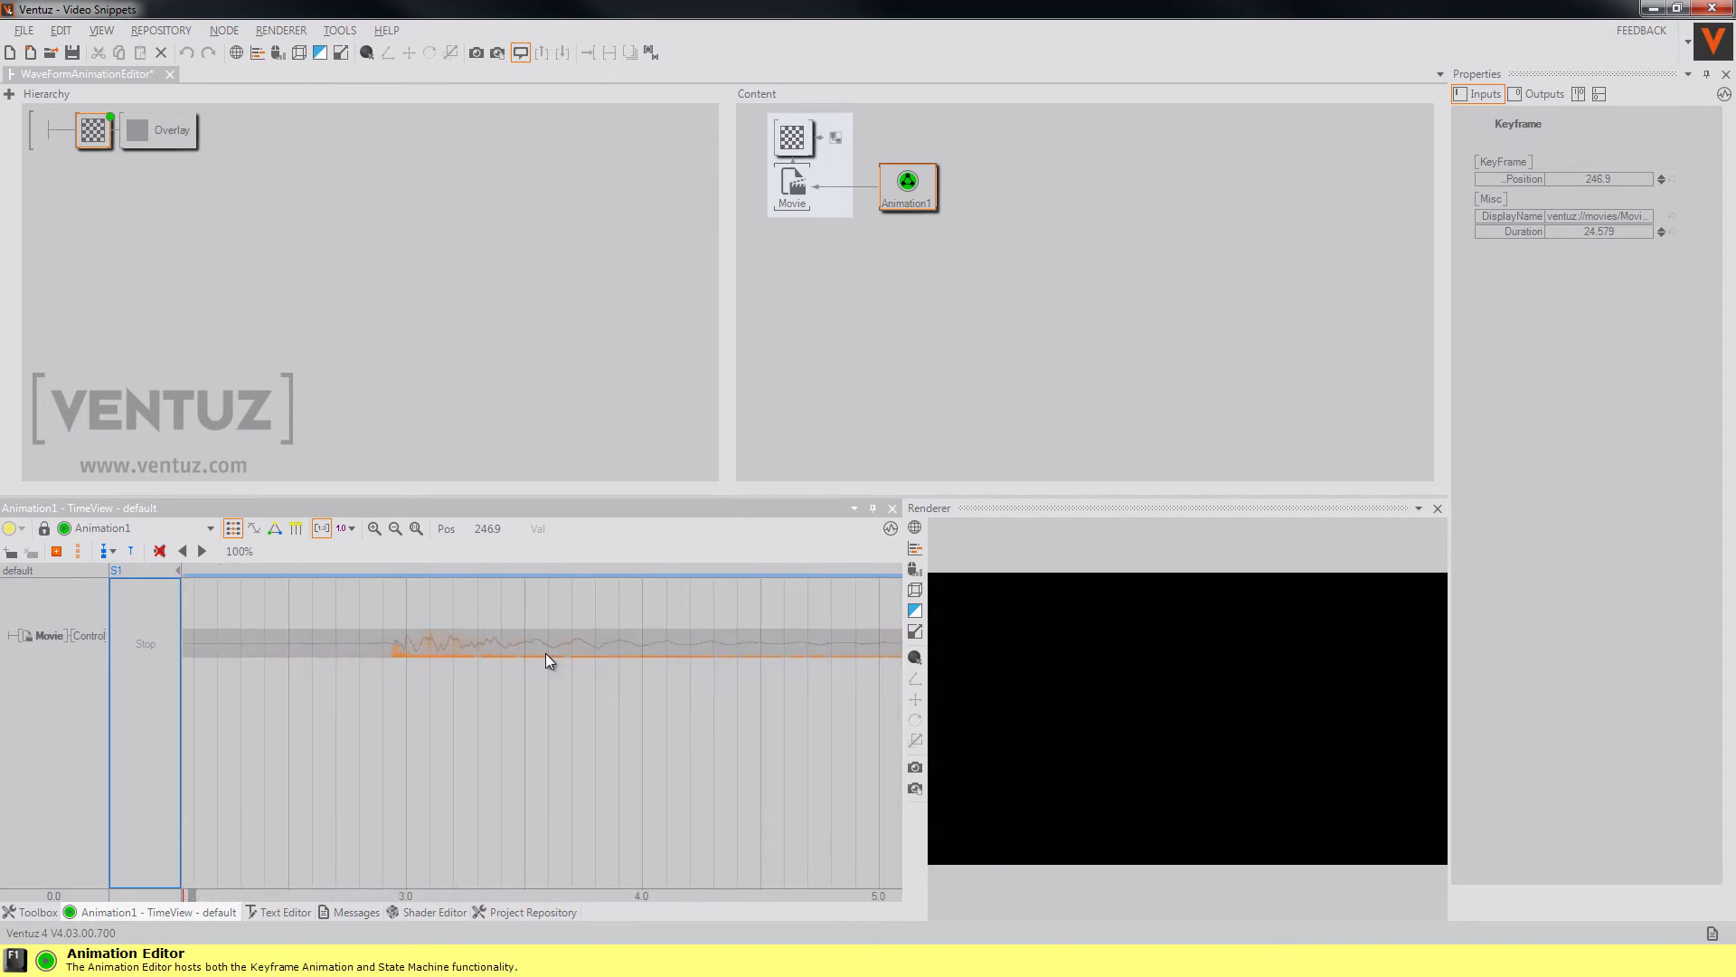
left_click(397, 648)
left_click_drag(394, 691, 430, 687)
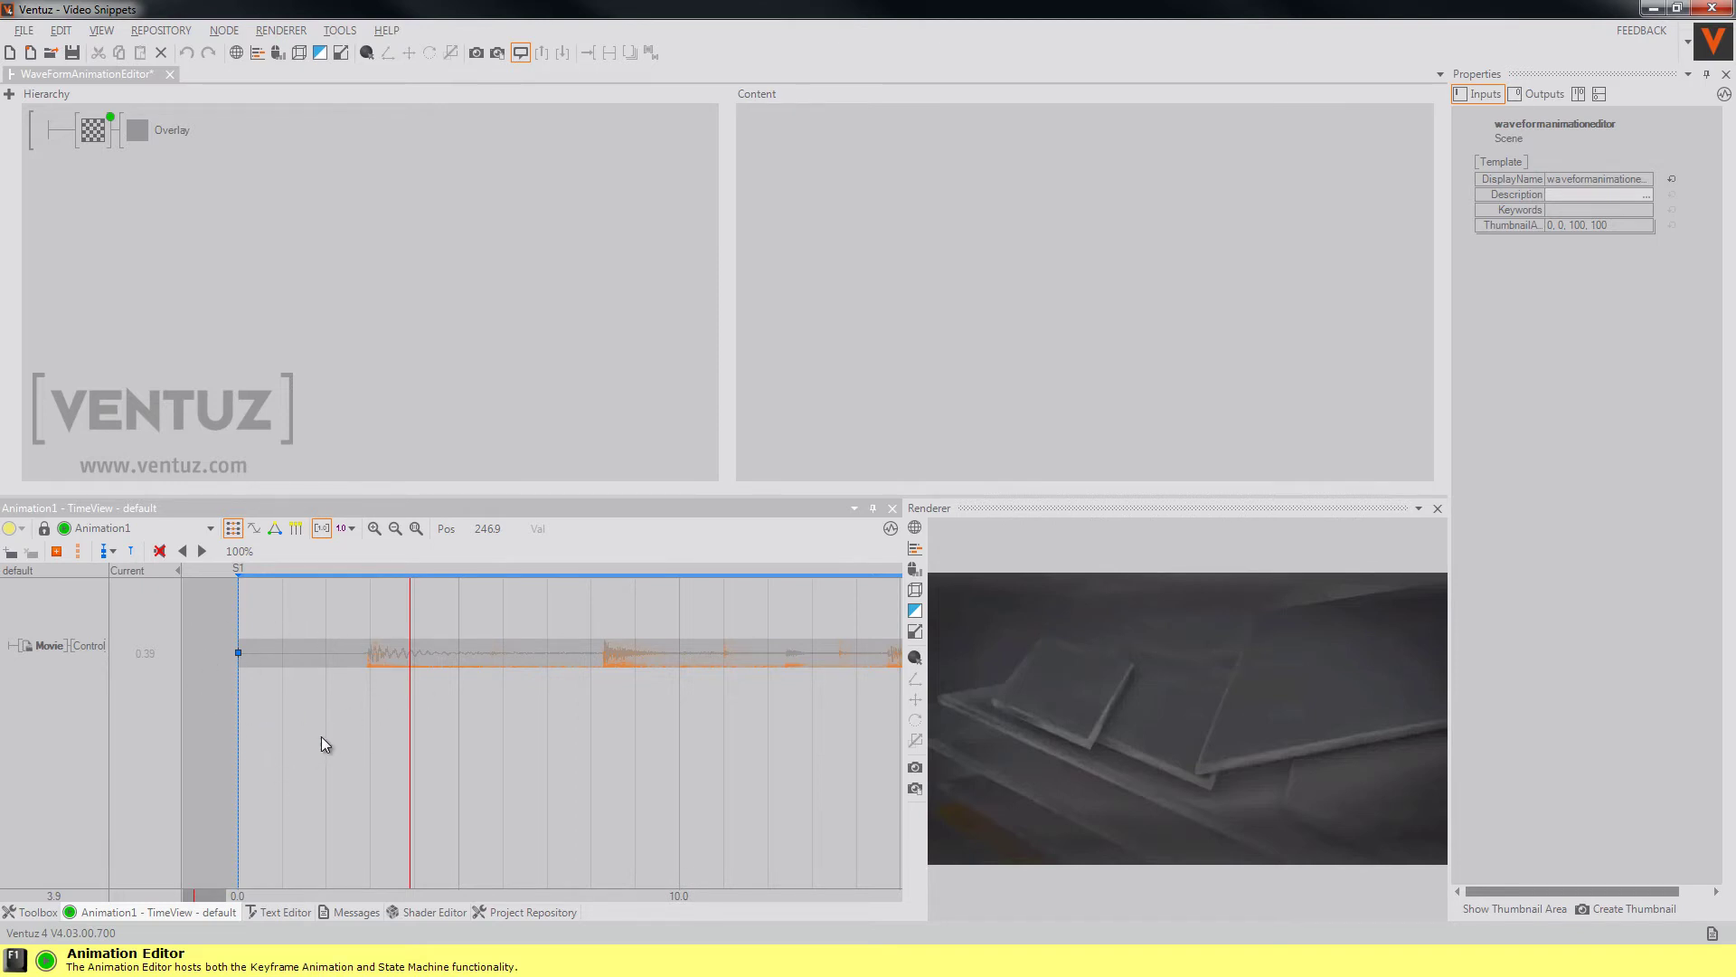
Set the value of the movie track's first keyframe to 0.3 and scrub the timeline to check it
left_click(238, 746)
left_click(238, 652)
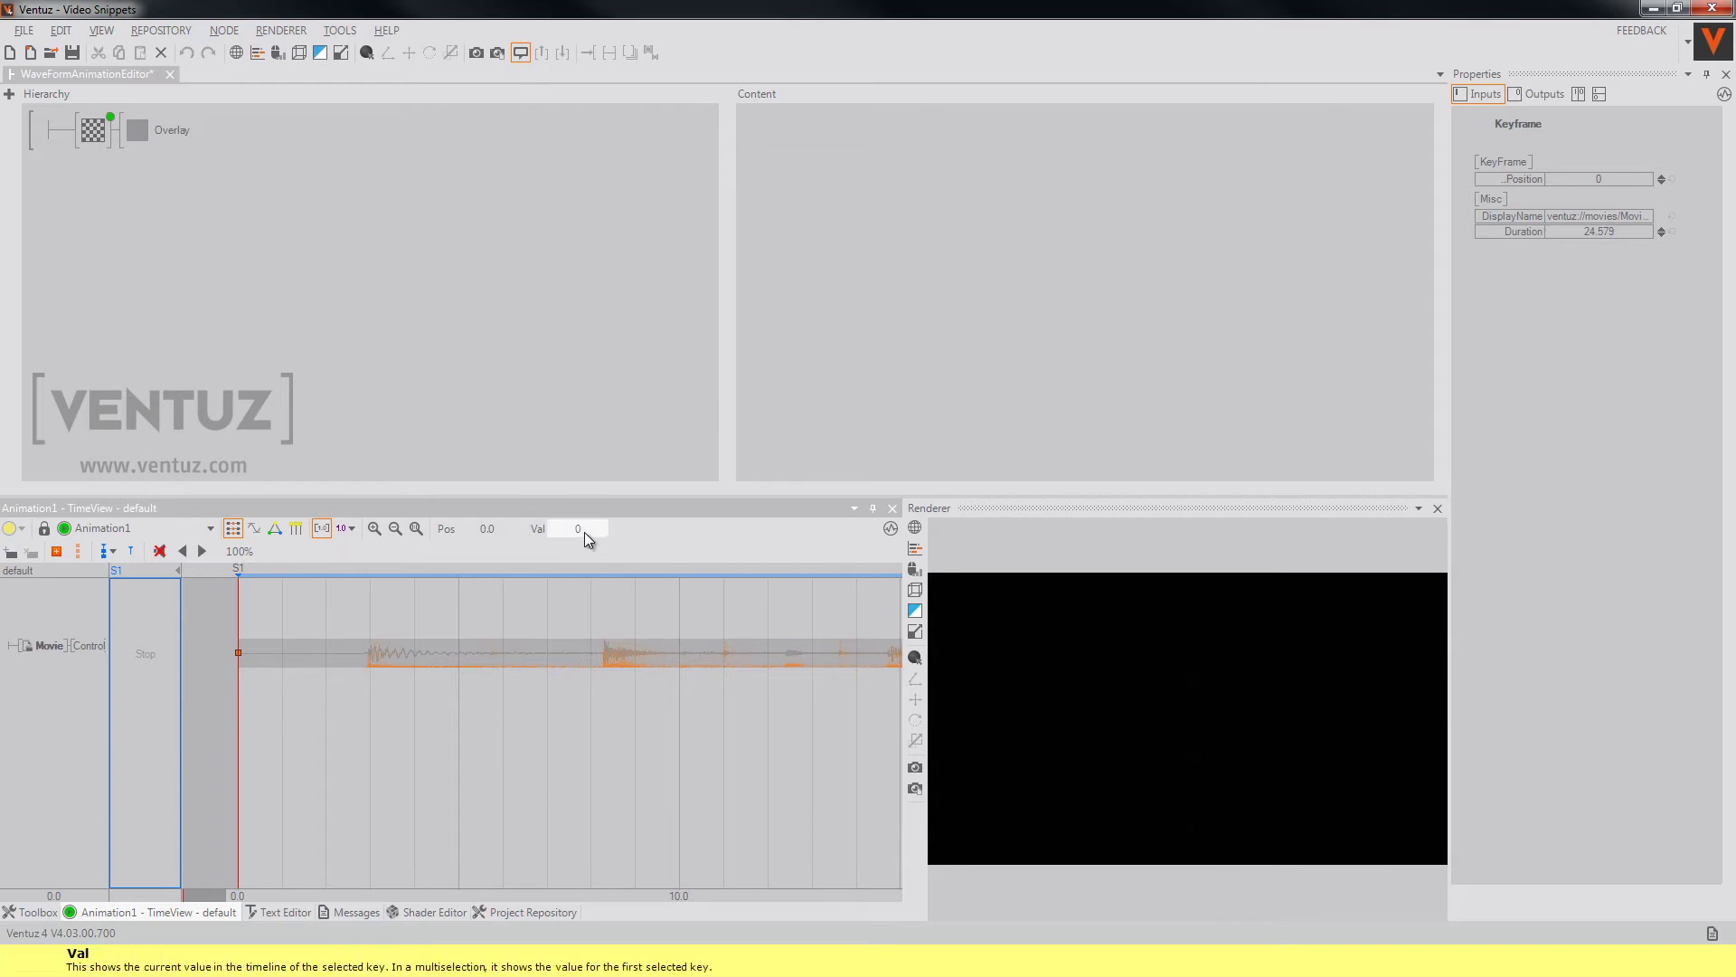
mouse_move(574, 532)
left_mouse_down()
mouse_move(616, 530)
mouse_move(595, 529)
left_mouse_up()
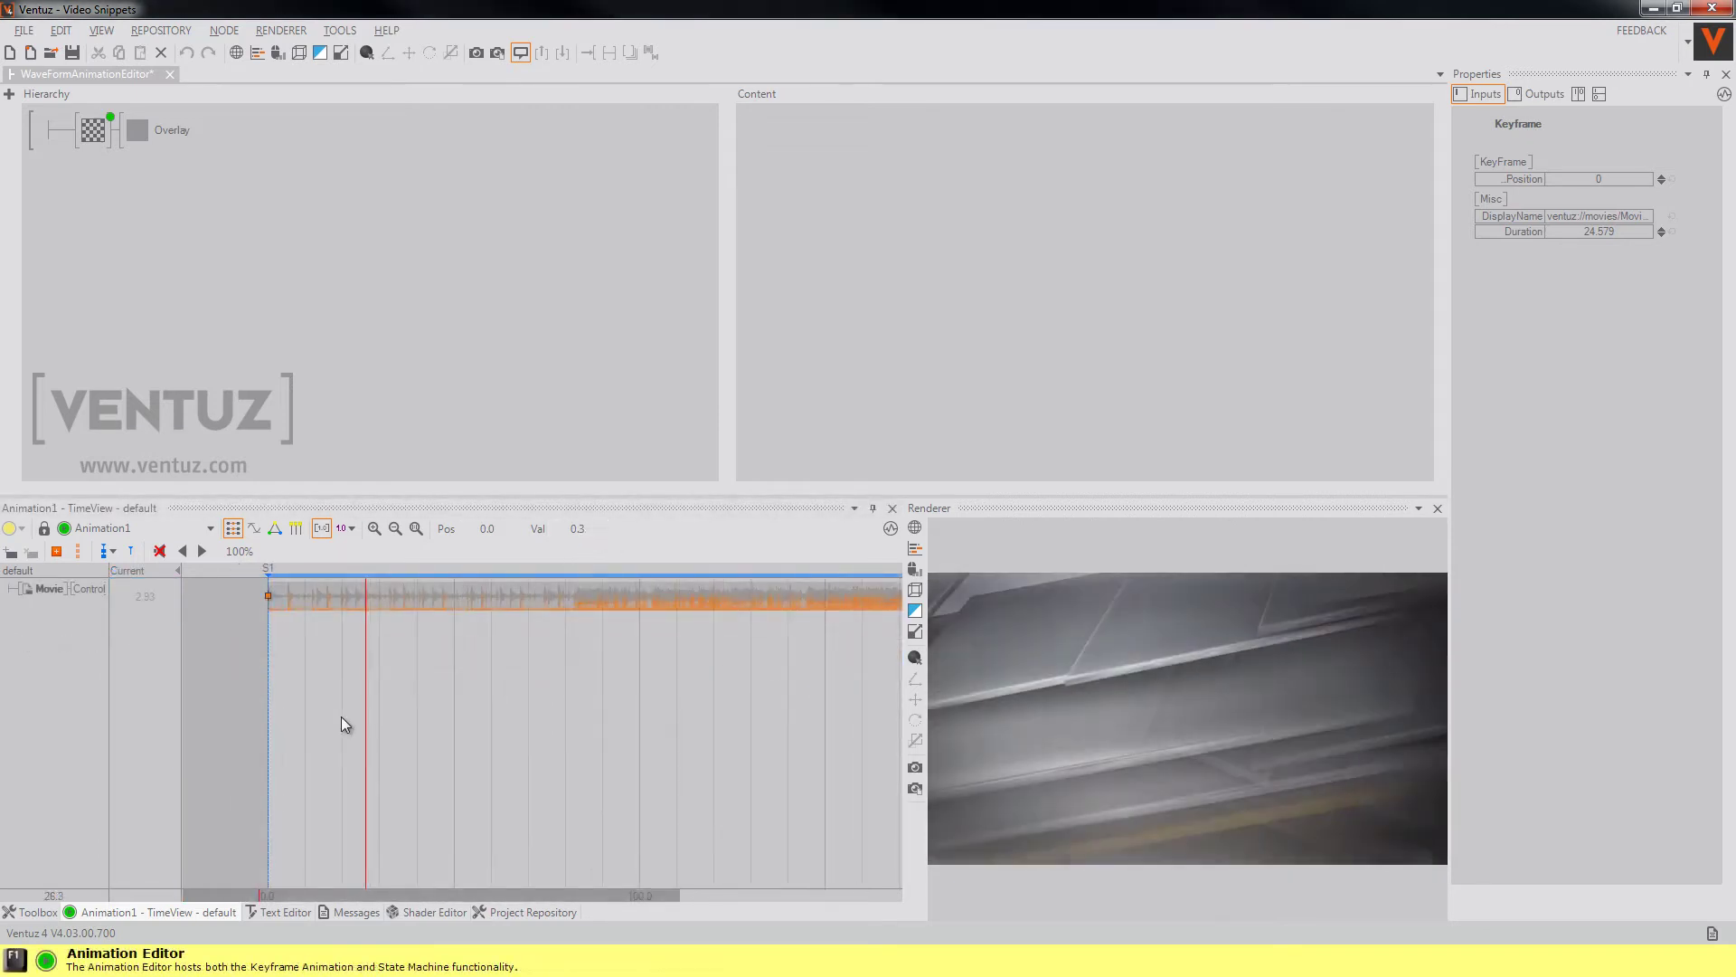
left_click(344, 722)
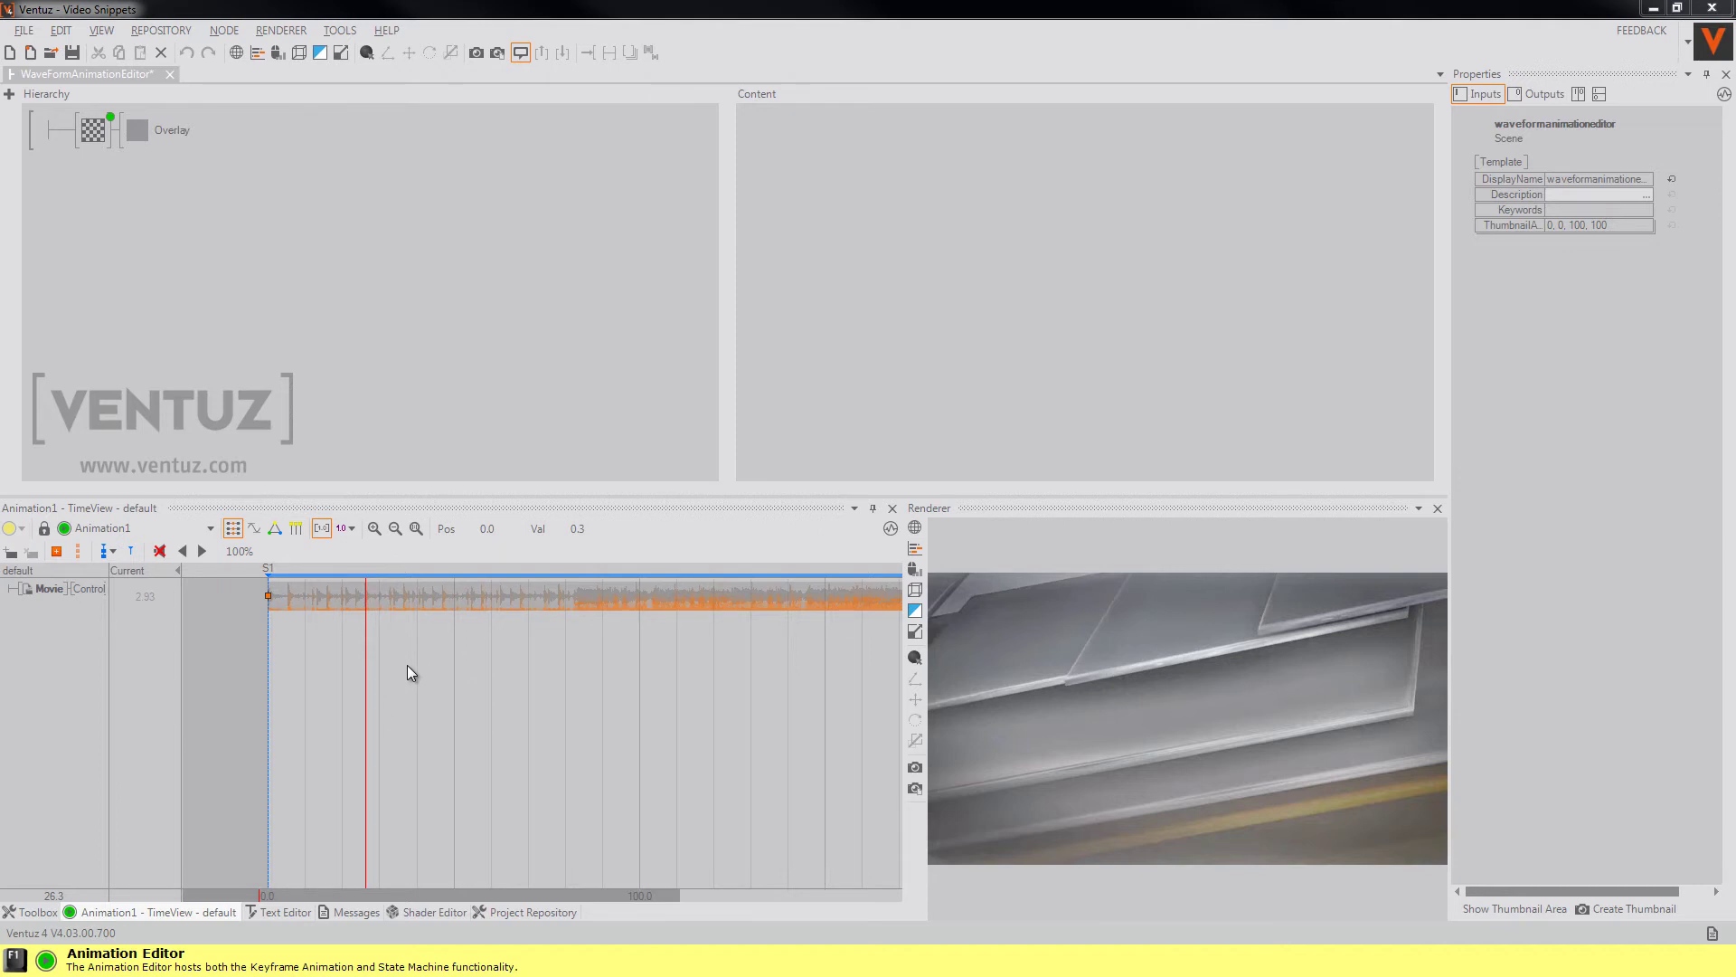
left_click_drag(373, 667, 331, 661)
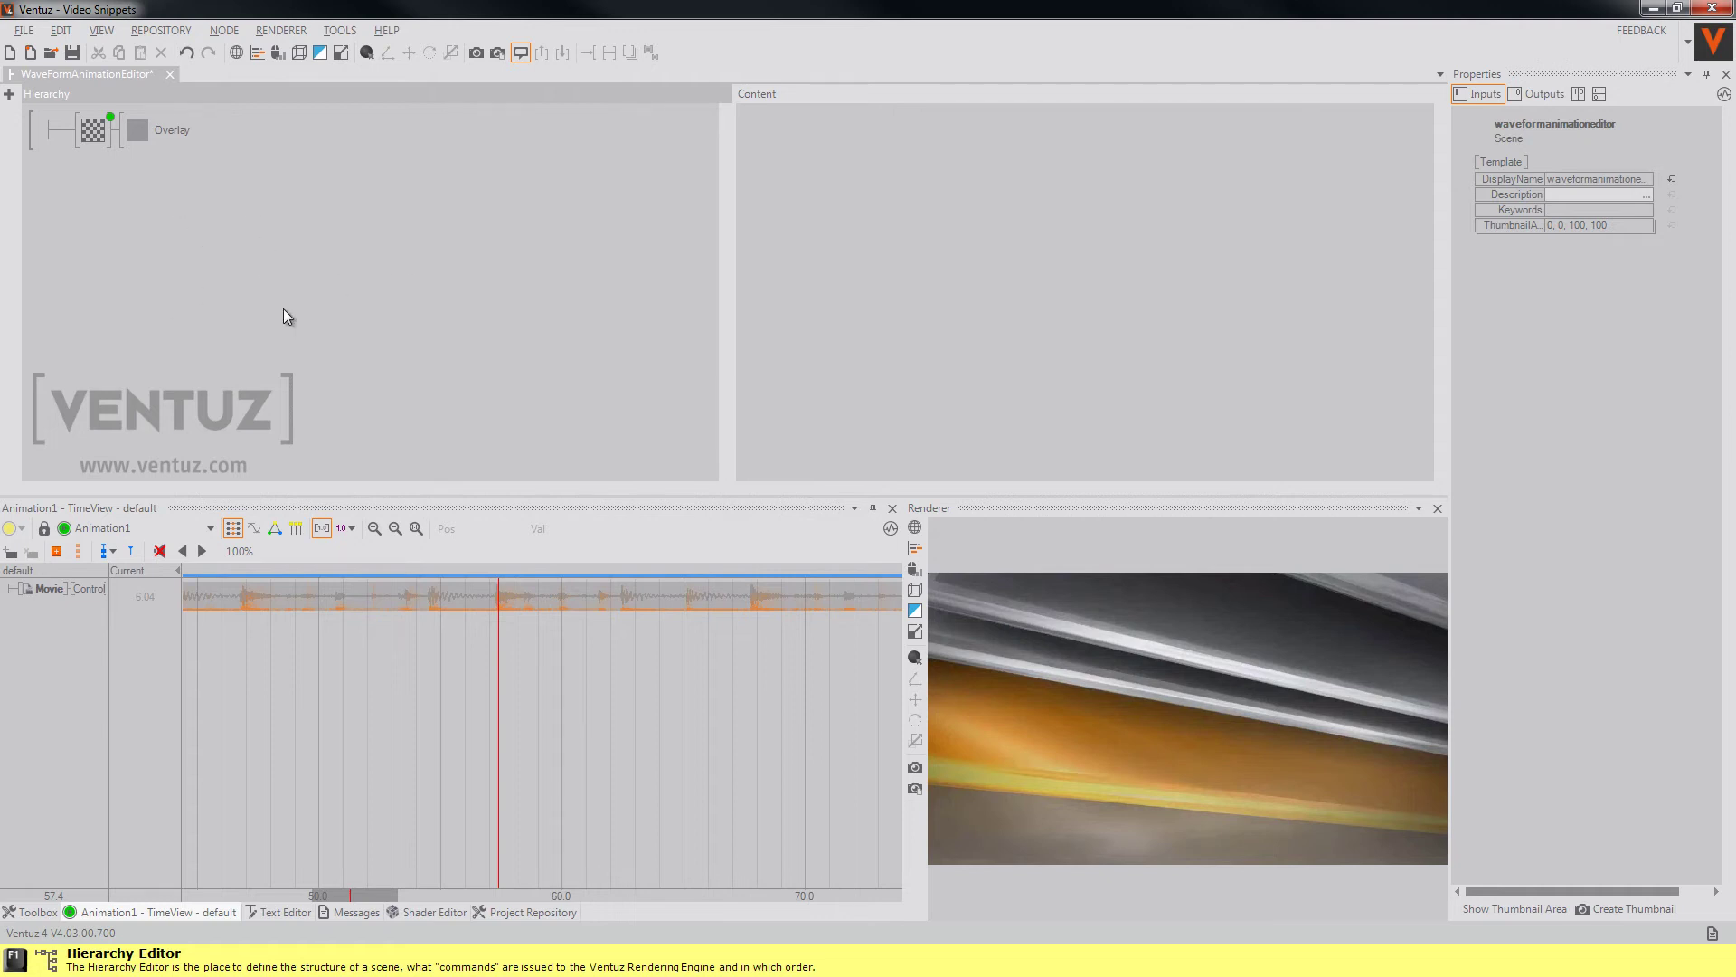
Add an Axis node below the texture branch in the hierarchy and animate its Position X in Animation1
key("a")
left_click_drag(299, 340, 98, 167)
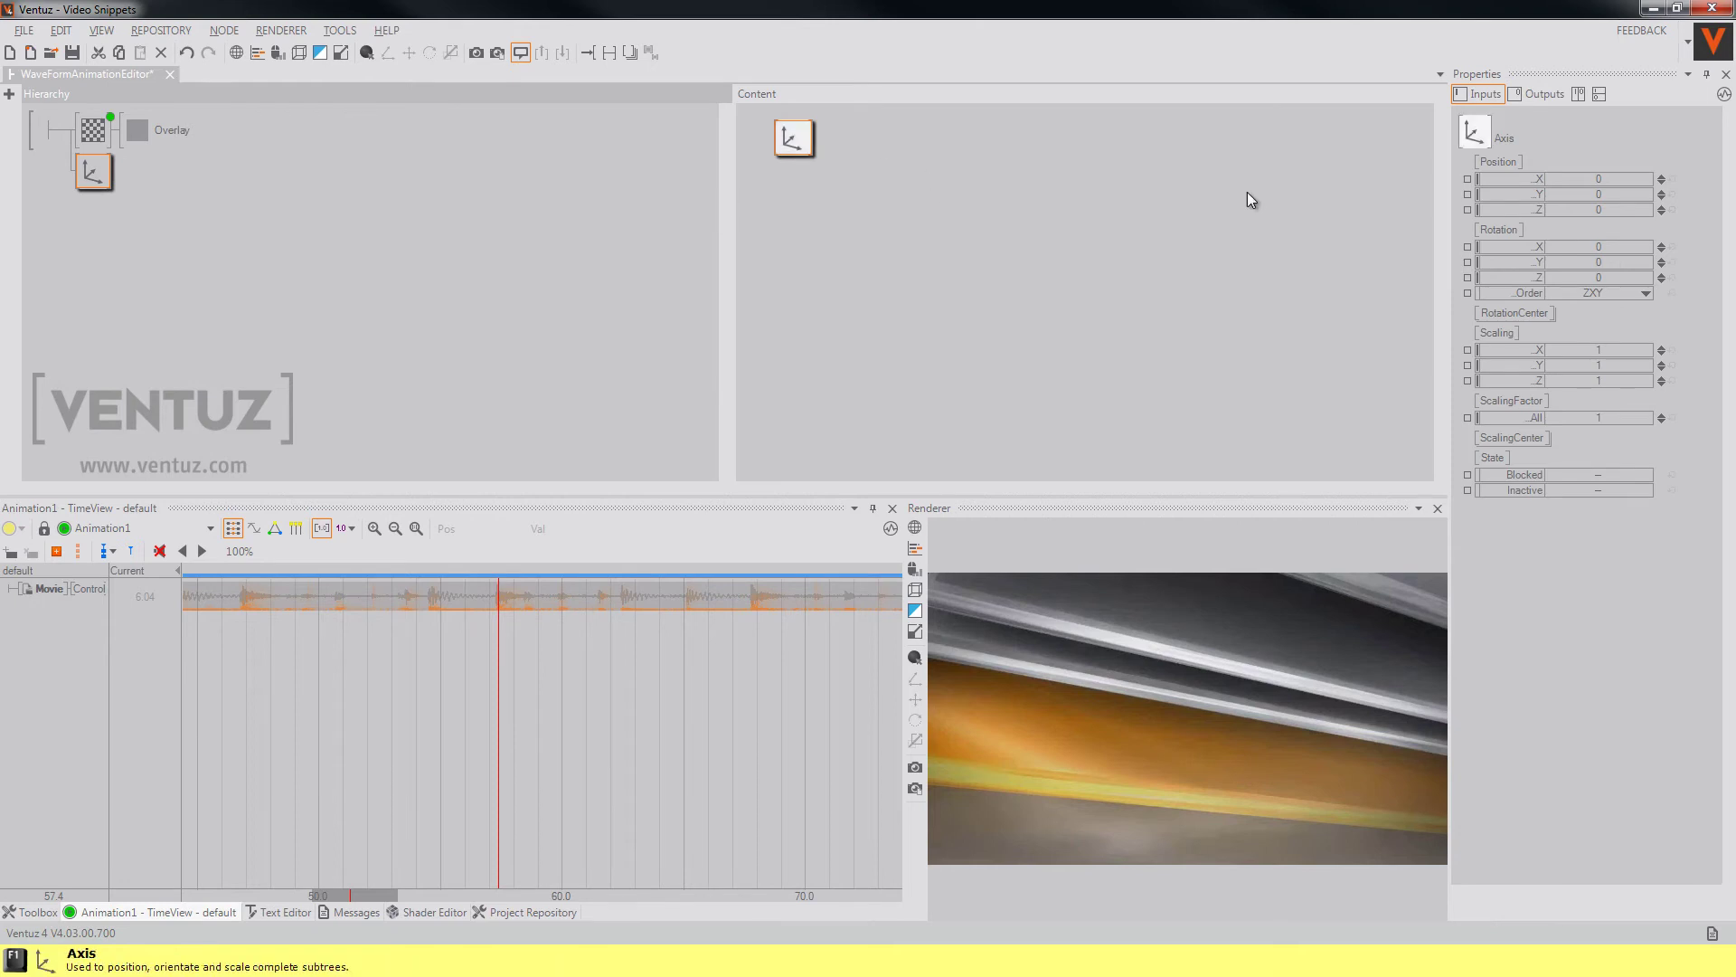
left_click(1506, 178)
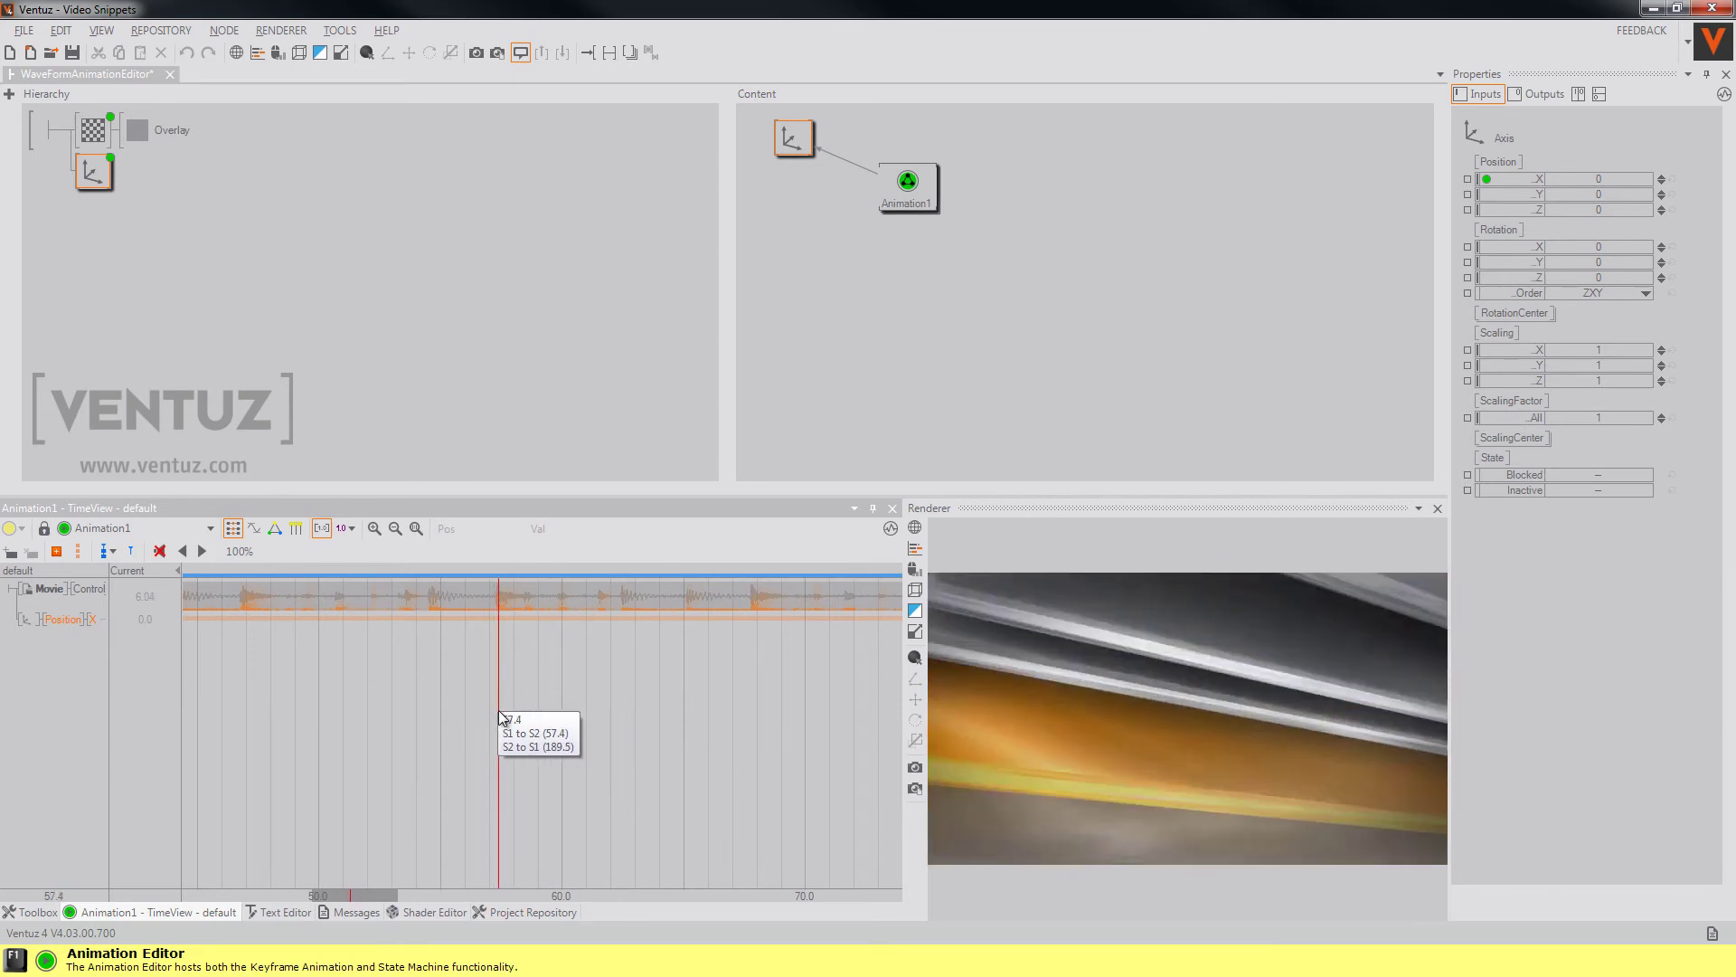
Place an Axis Position X keyframe at 46.9 on the waveform's peak and align the playhead with it
left_click_drag(501, 619, 249, 638)
left_click(256, 634)
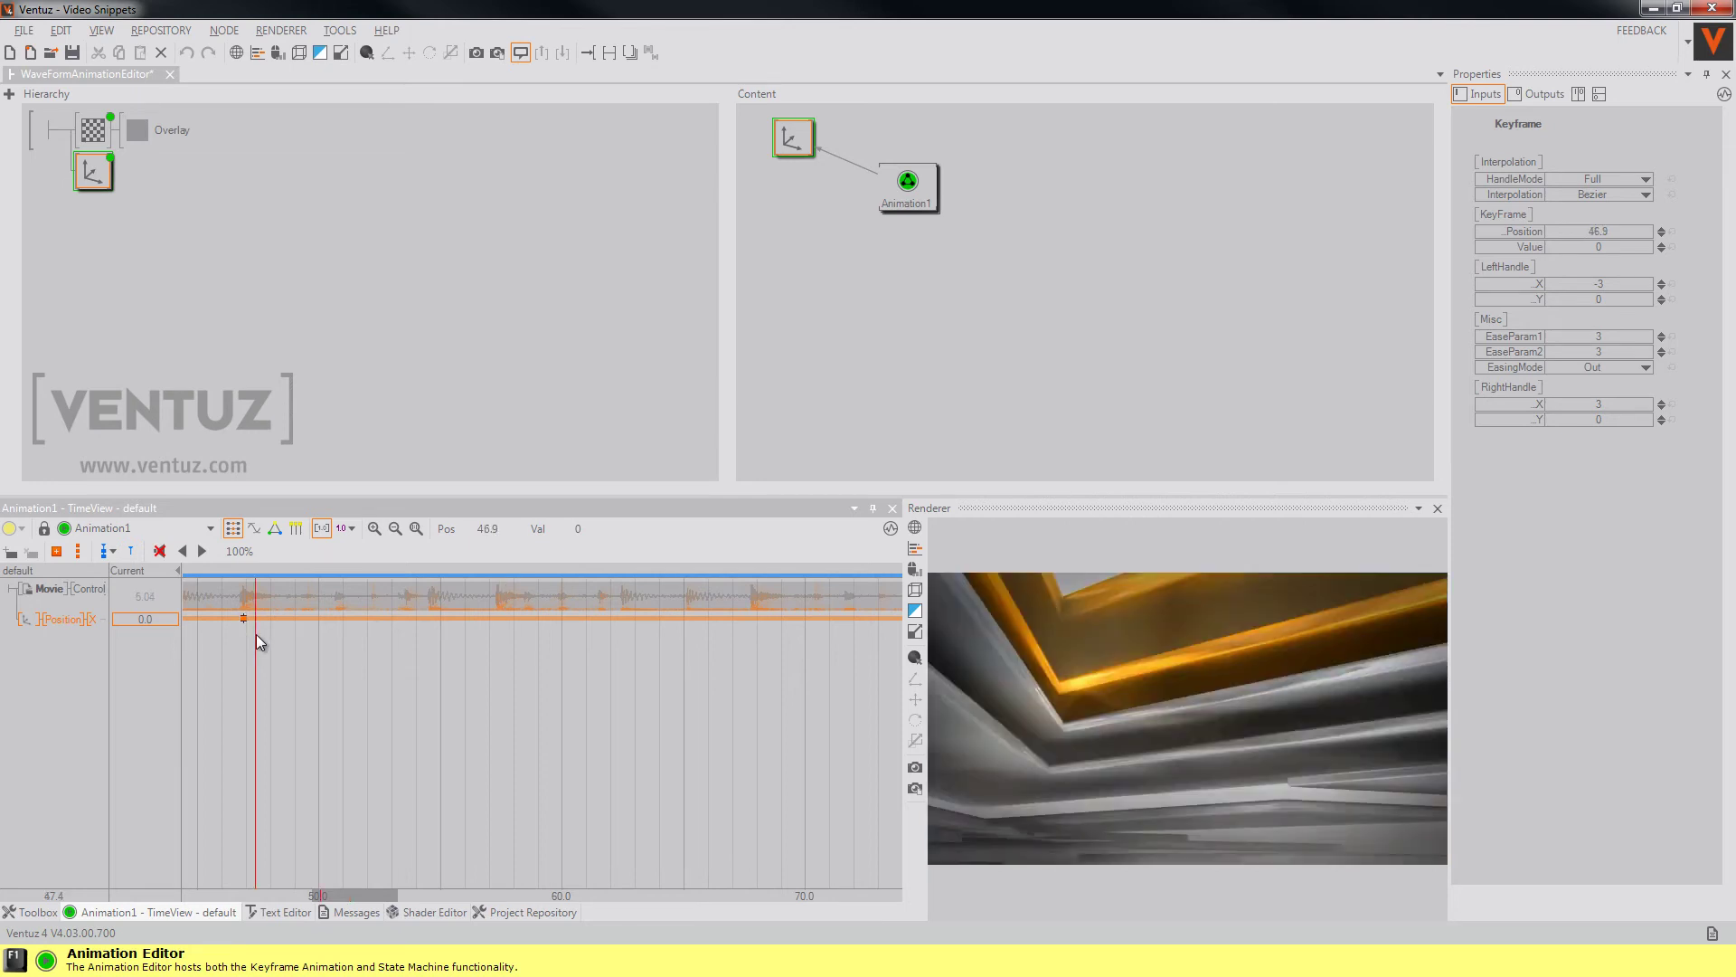
left_click(245, 637)
mouse_move(244, 637)
left_mouse_down()
mouse_move(301, 639)
mouse_move(239, 642)
left_mouse_up()
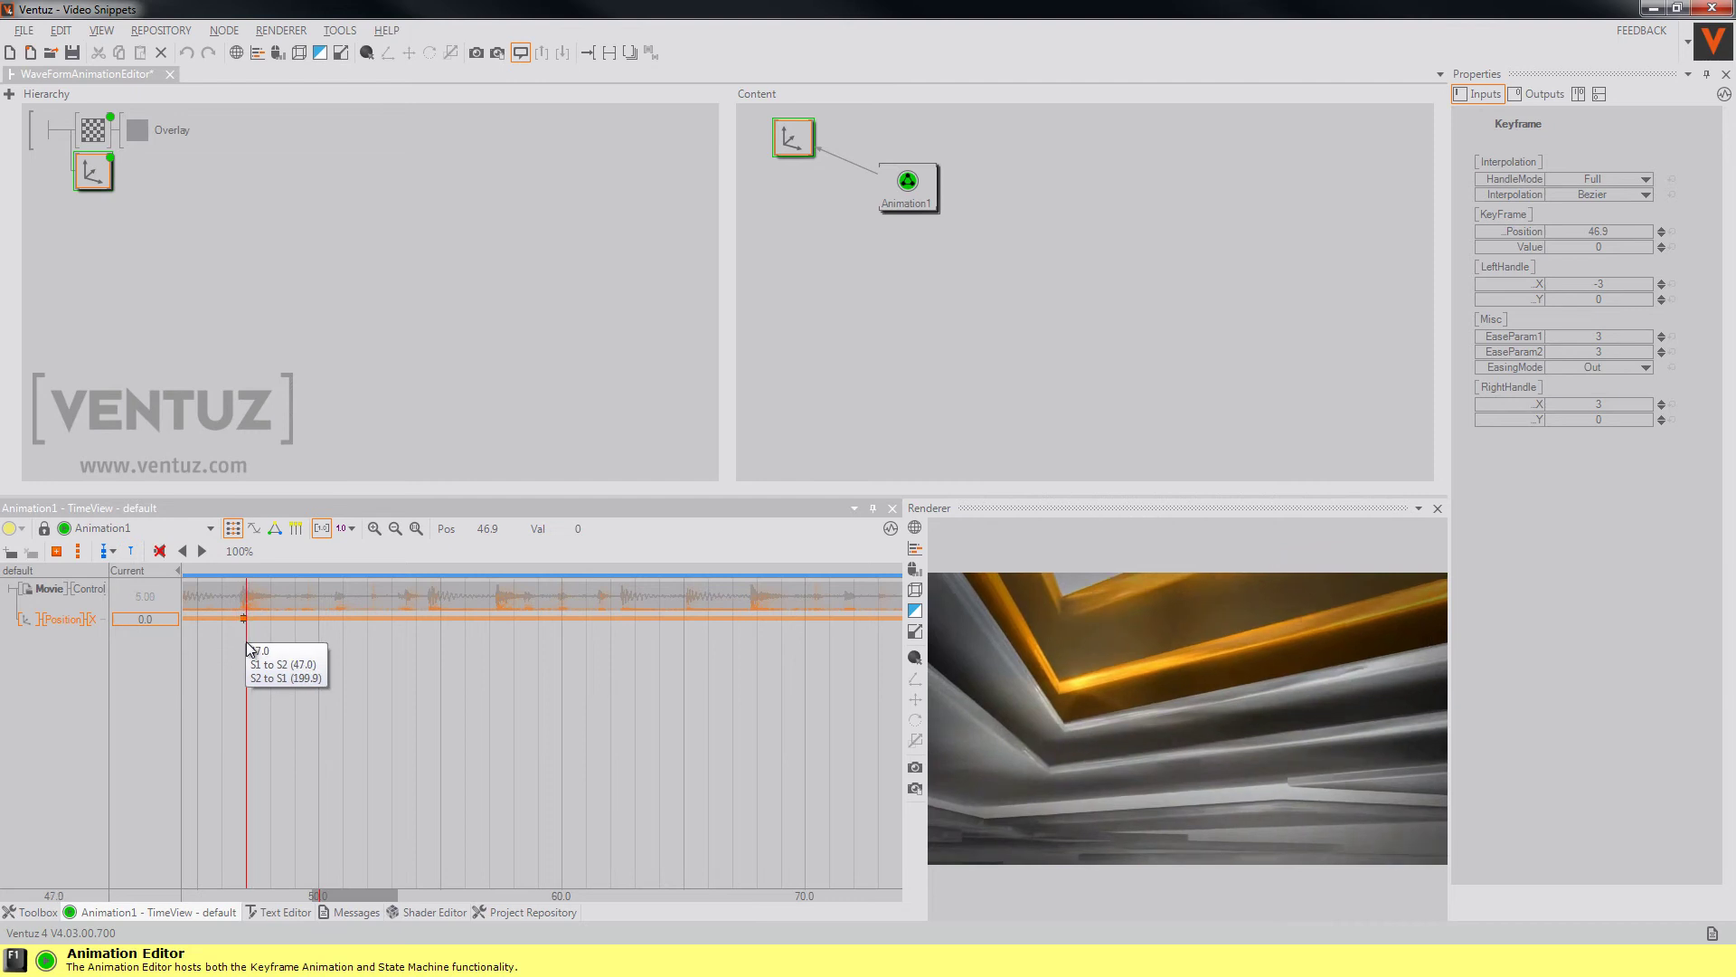
left_click(243, 642)
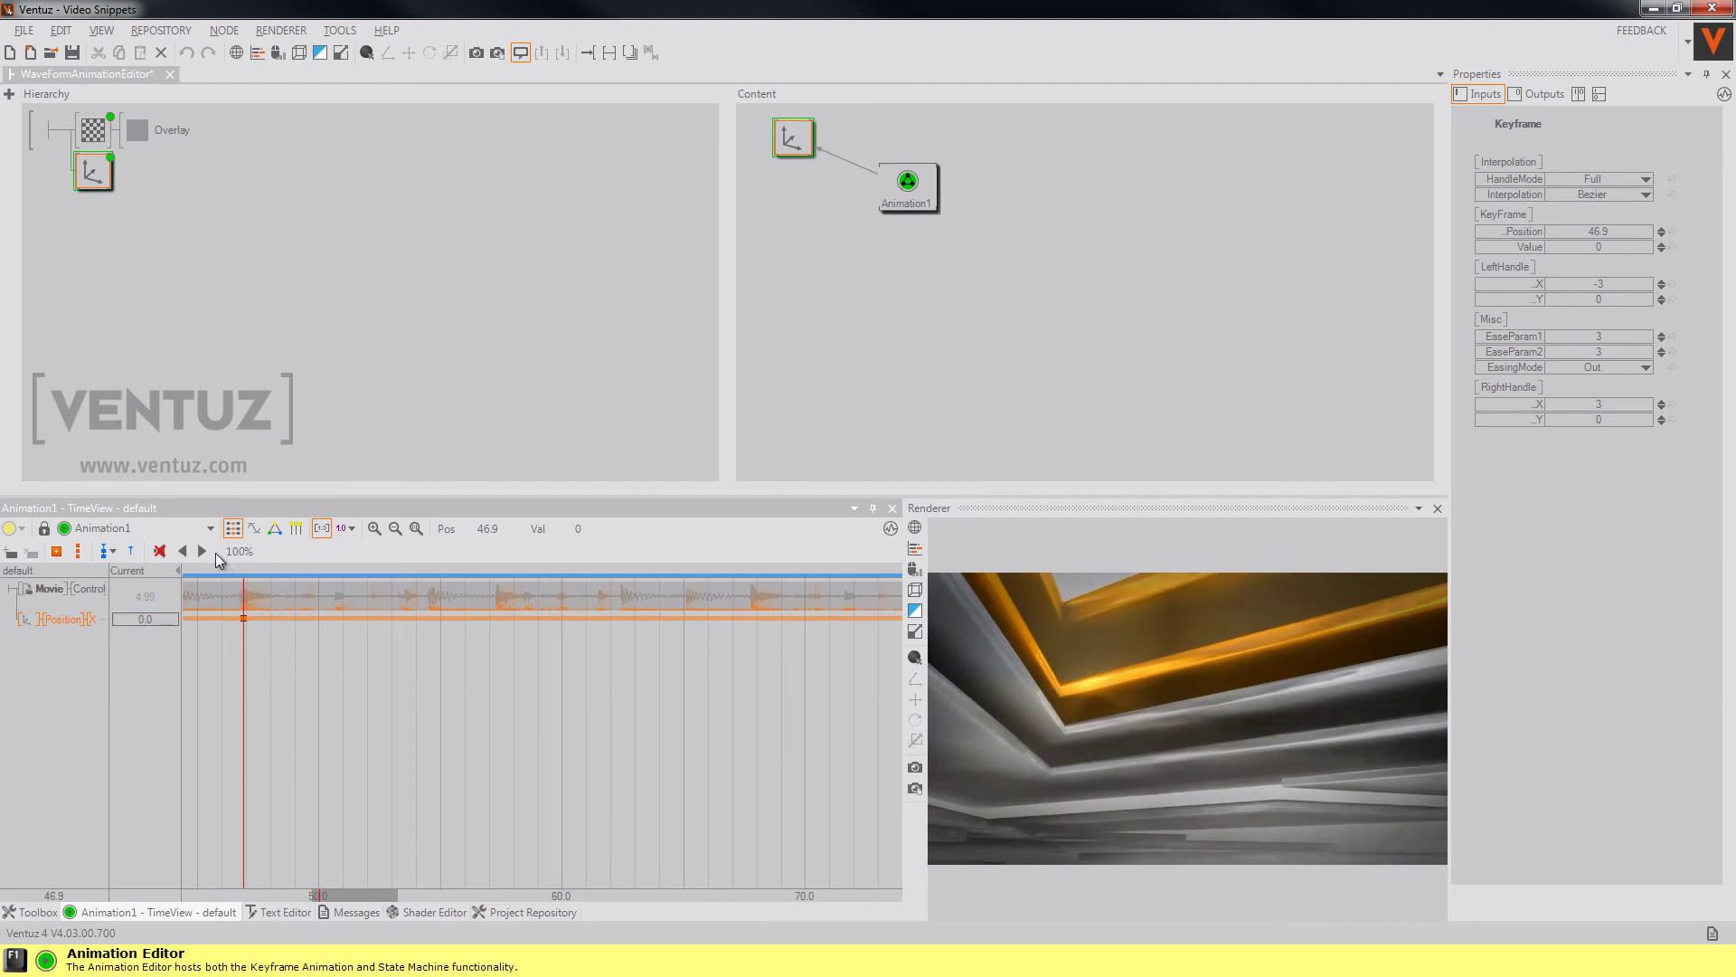
Play the animation from the Position X keyframe, deselect the nodes and scrub the playhead around the beat
left_click(202, 551)
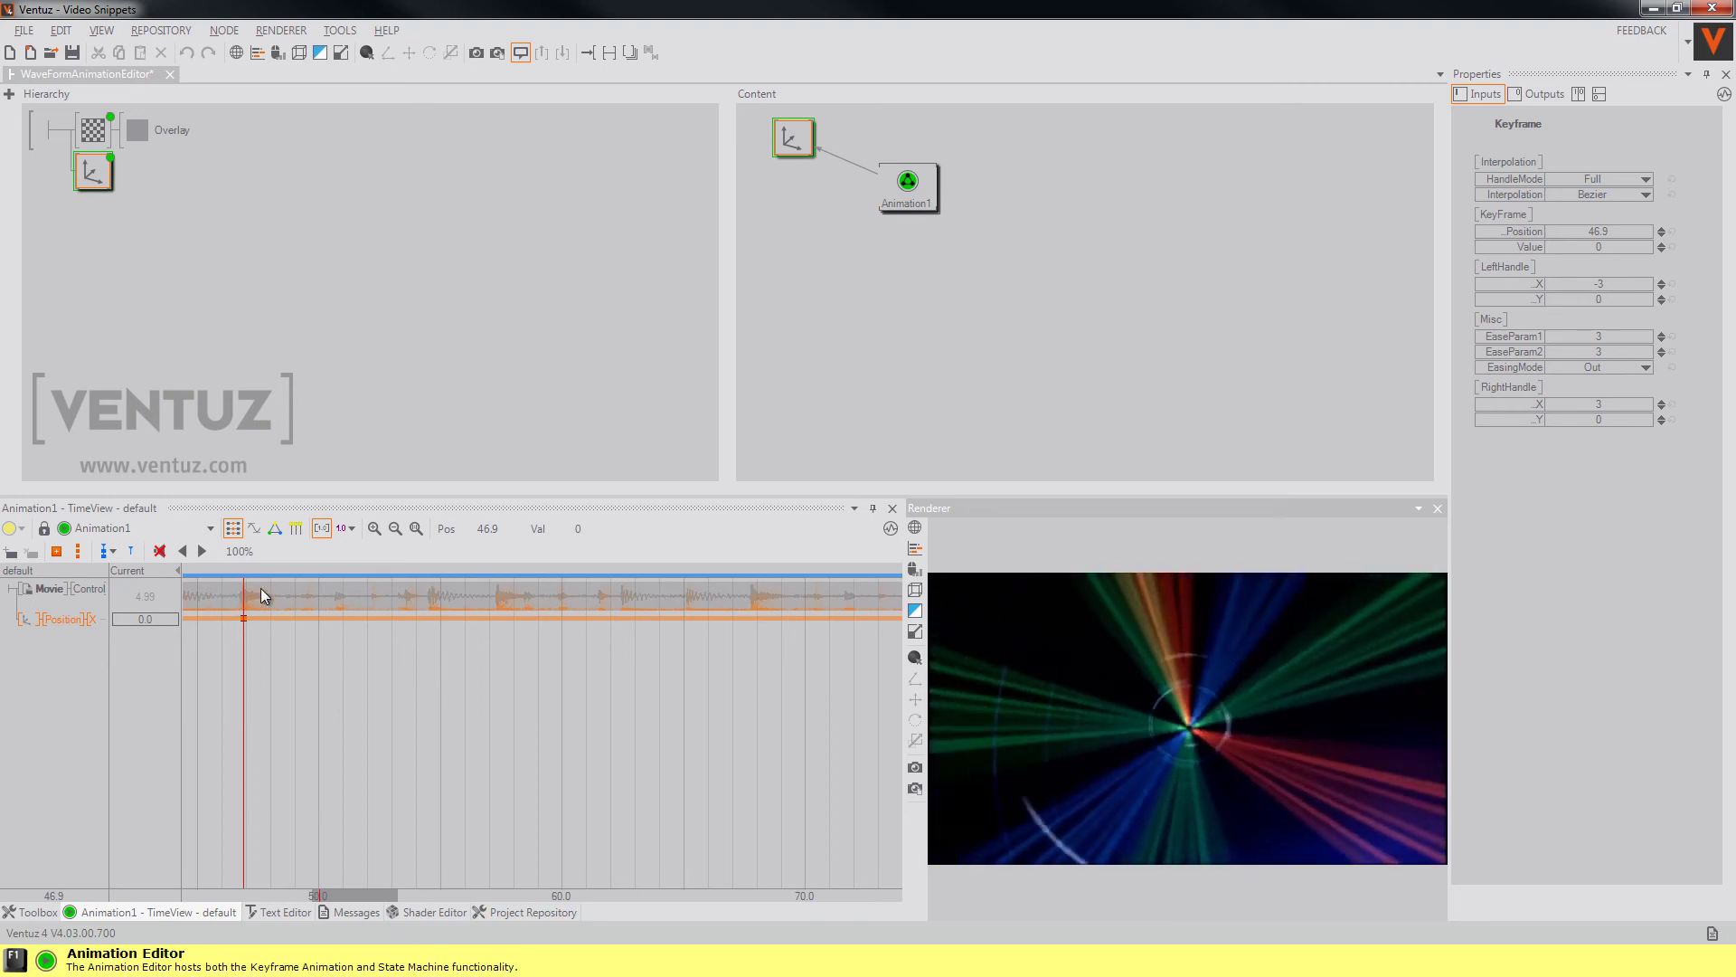
left_click(547, 460)
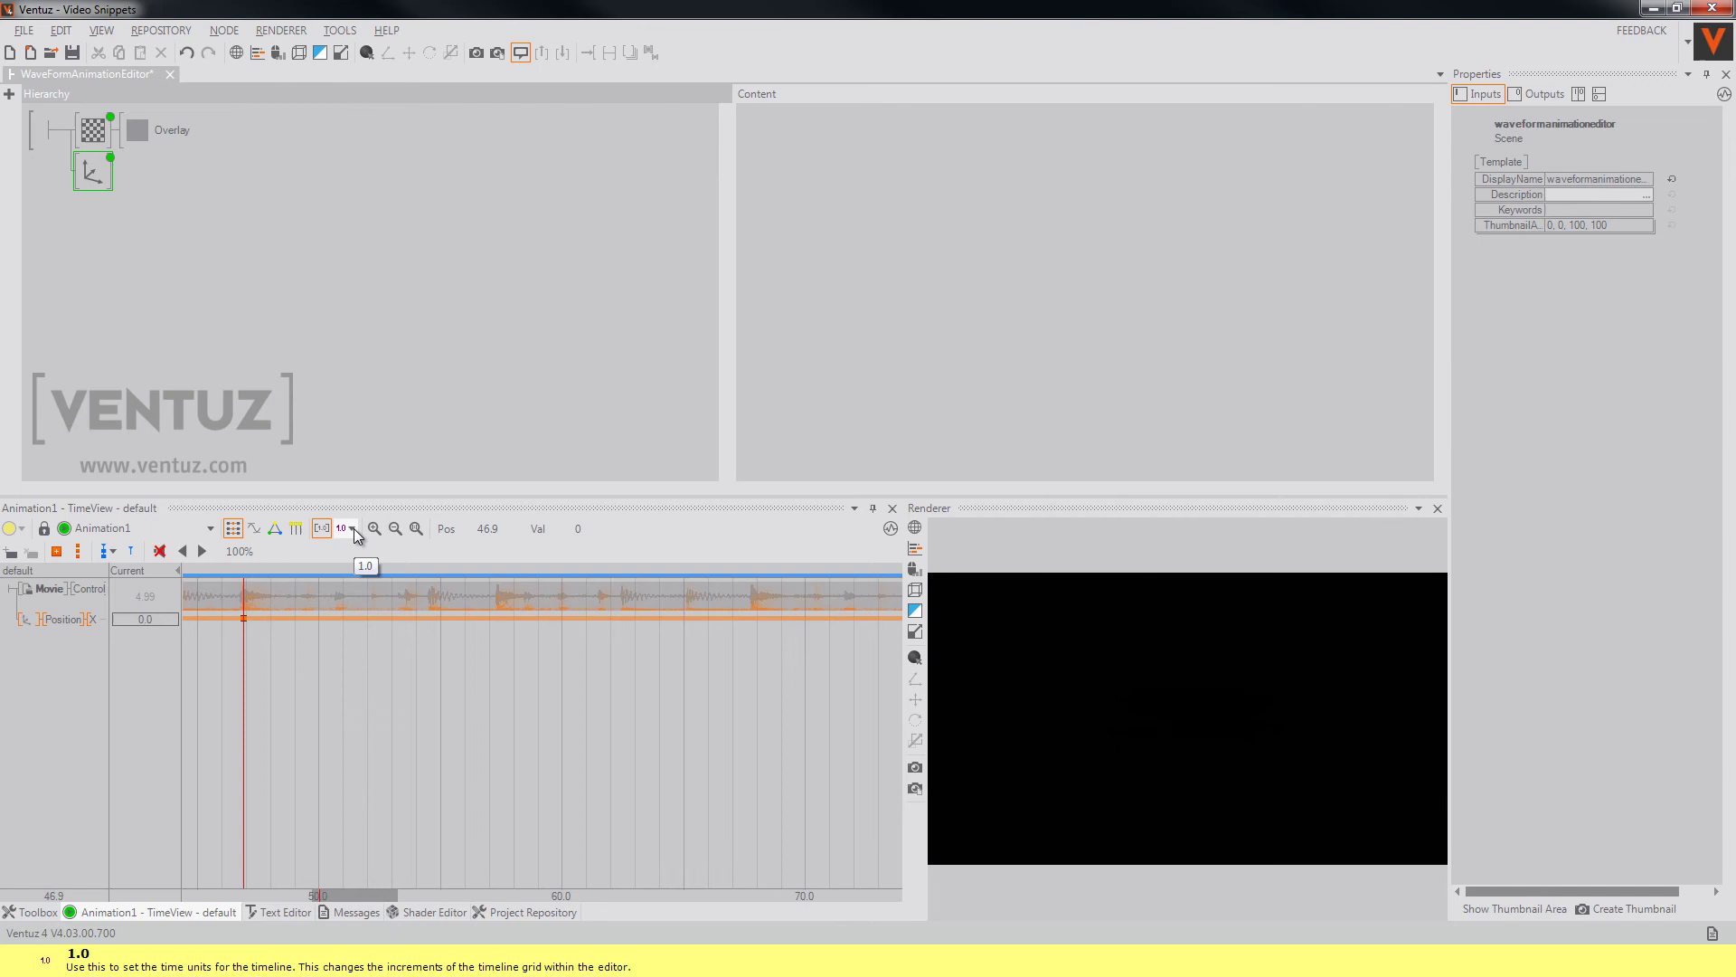
mouse_move(312, 684)
left_mouse_down()
mouse_move(272, 671)
mouse_move(290, 667)
left_mouse_up()
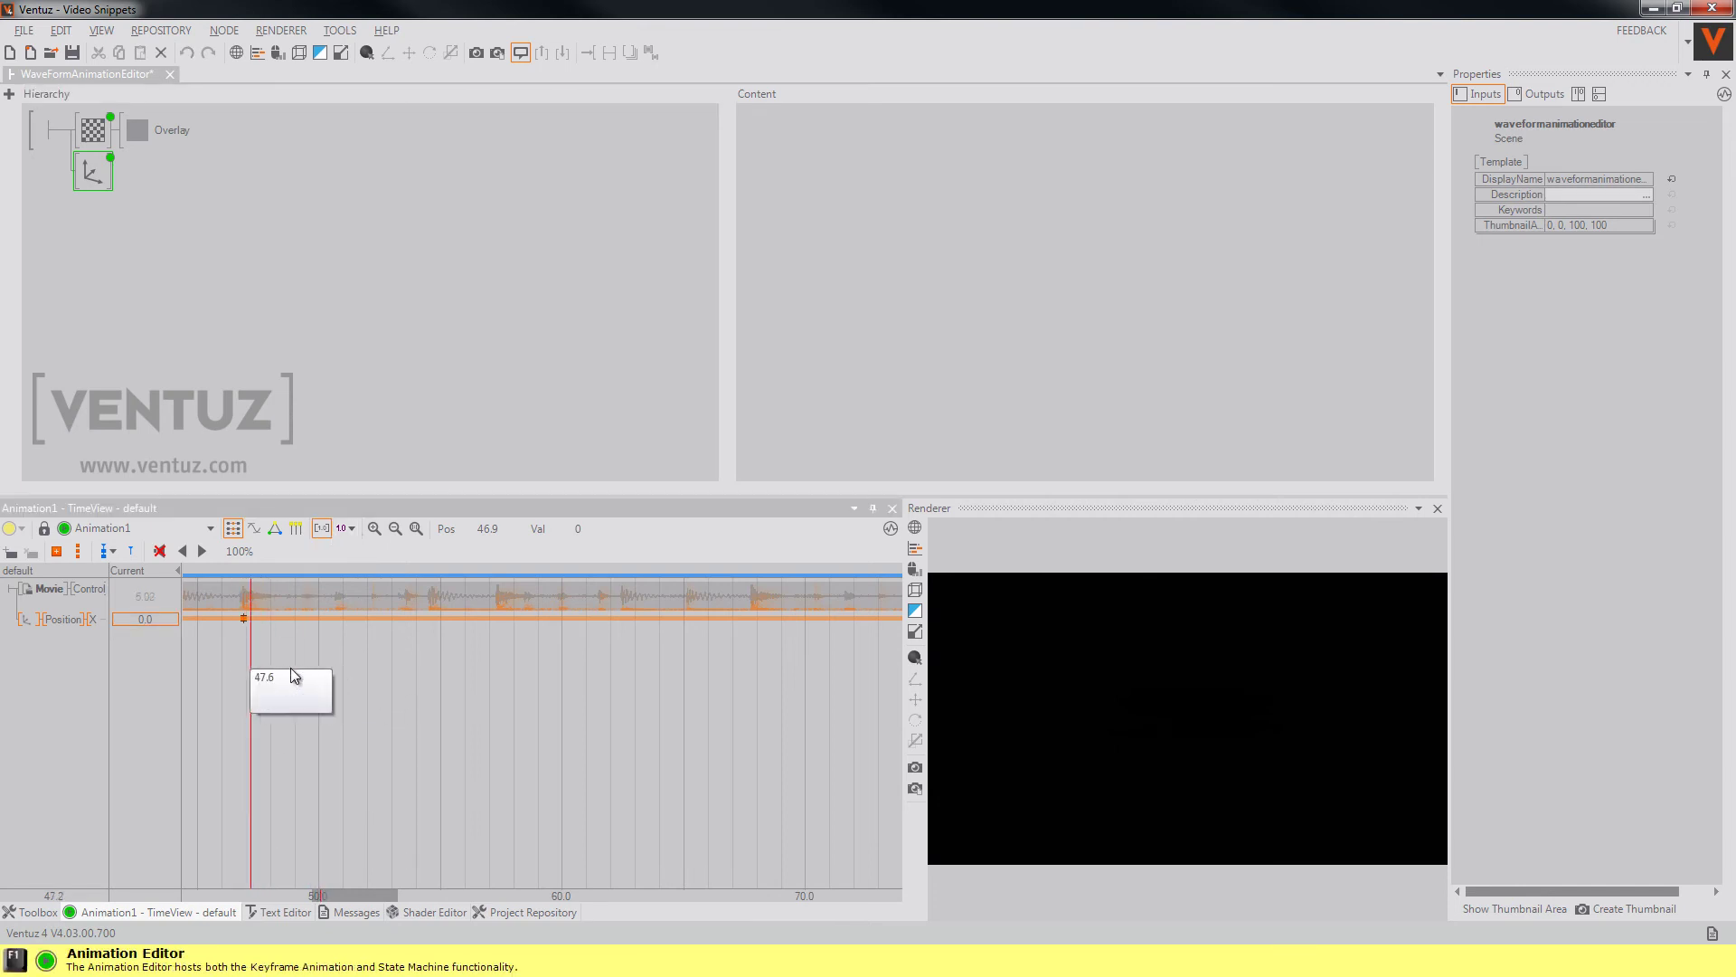
Switch the timeline's time units to 4/4 bpm and set the tempo to 120 bpm
left_click(352, 530)
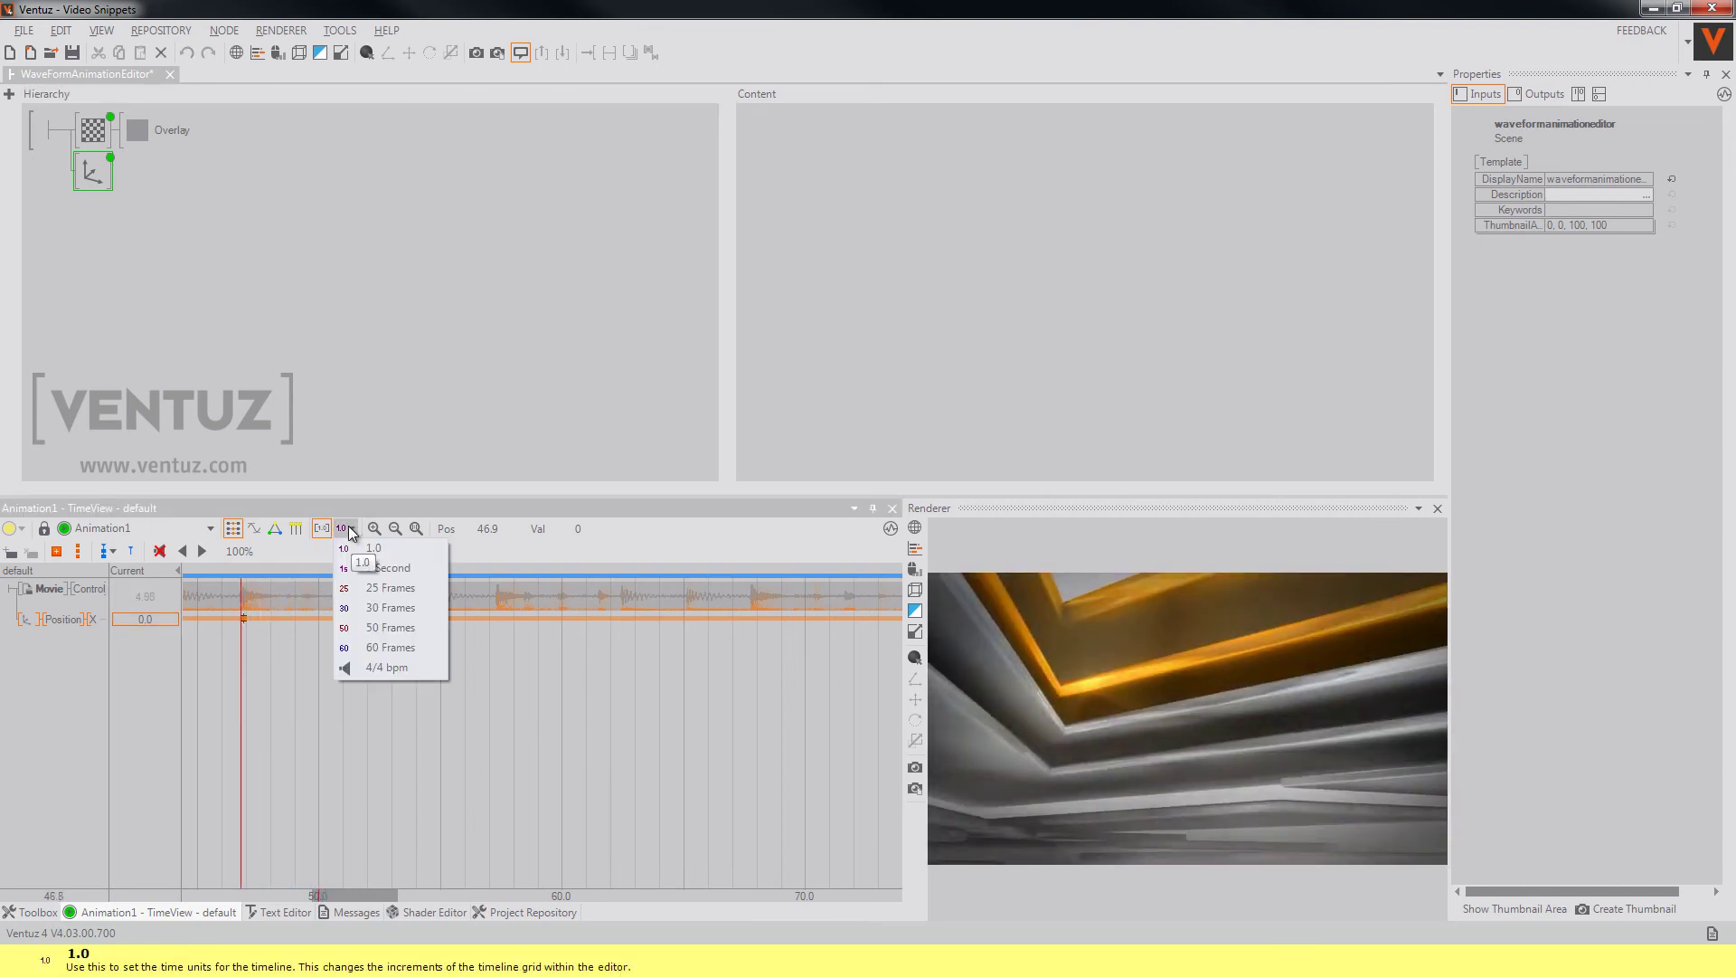
left_click(387, 669)
left_click(403, 528)
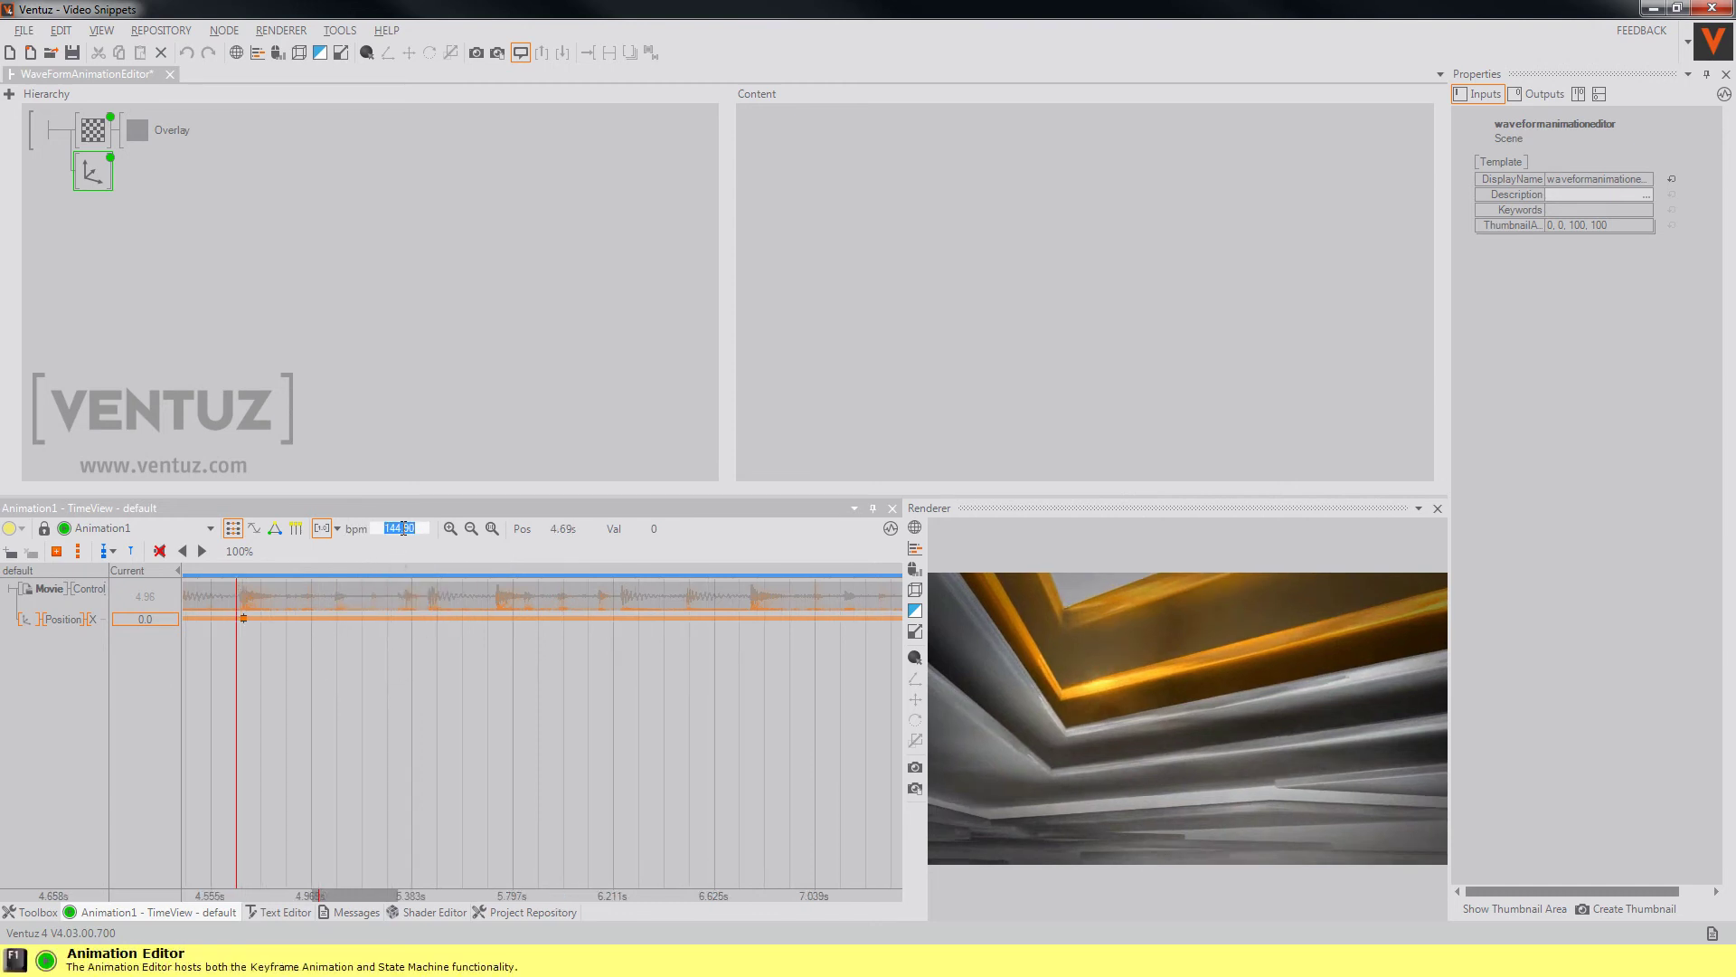
type("120")
key("Return")
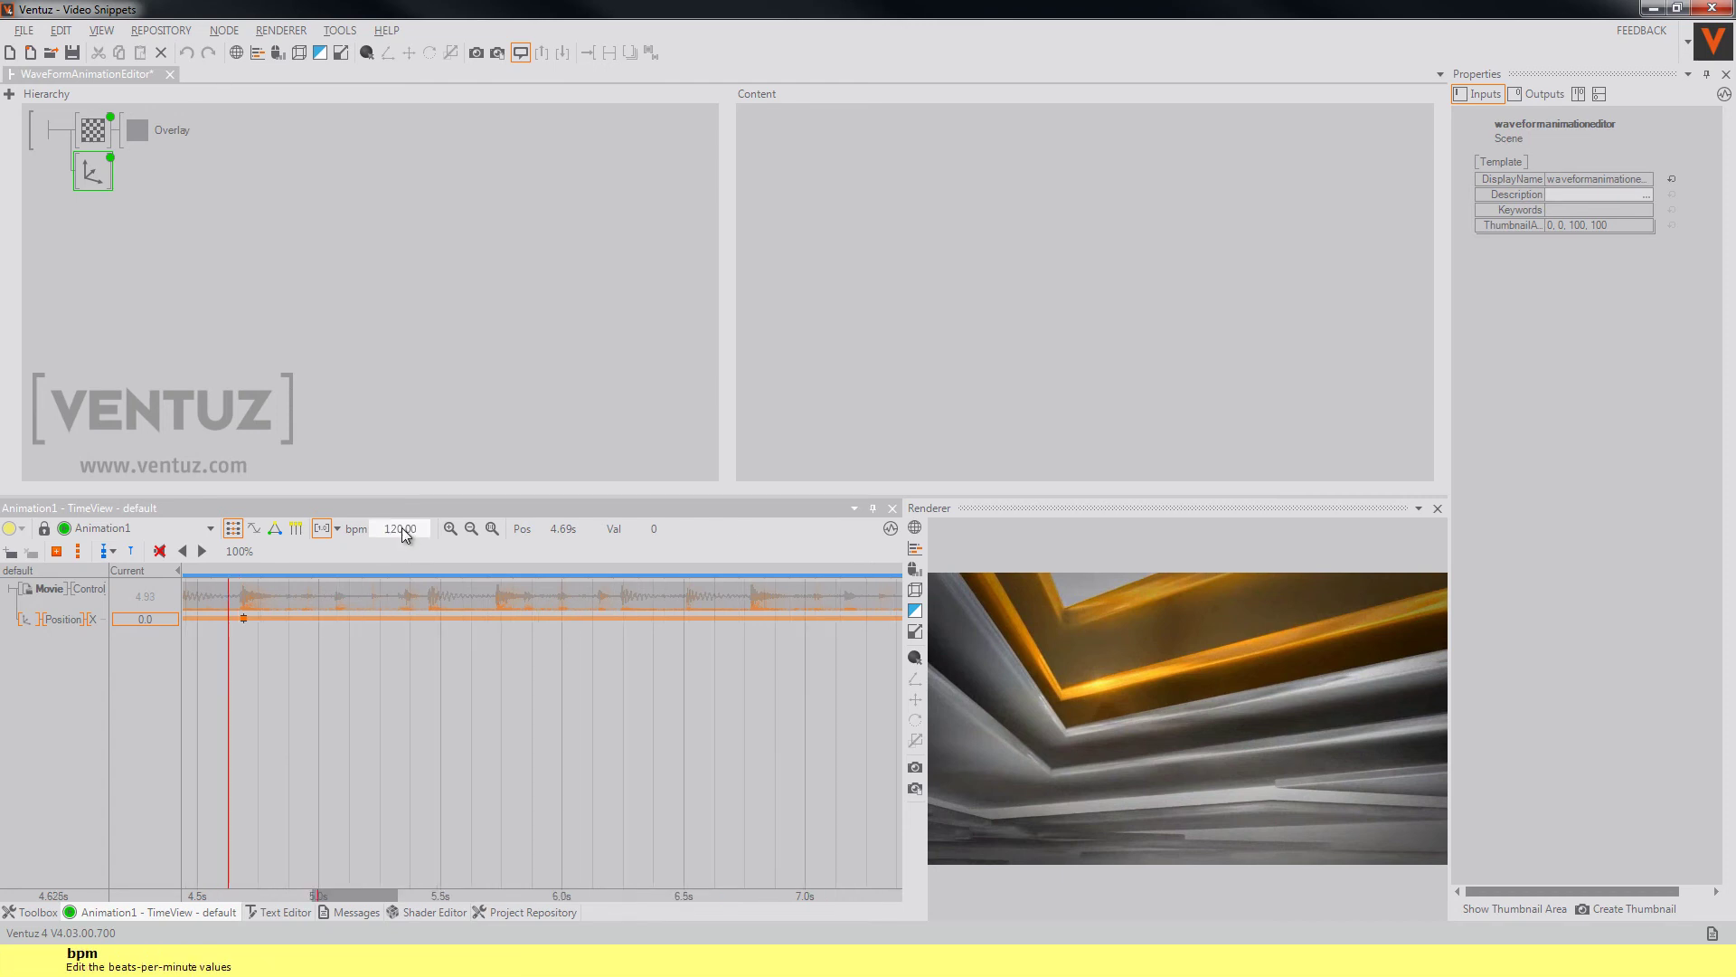
Scrub the playhead over the beat grid between about 9 and 11 seconds to compare it with the waveform
left_click_drag(215, 691, 474, 669)
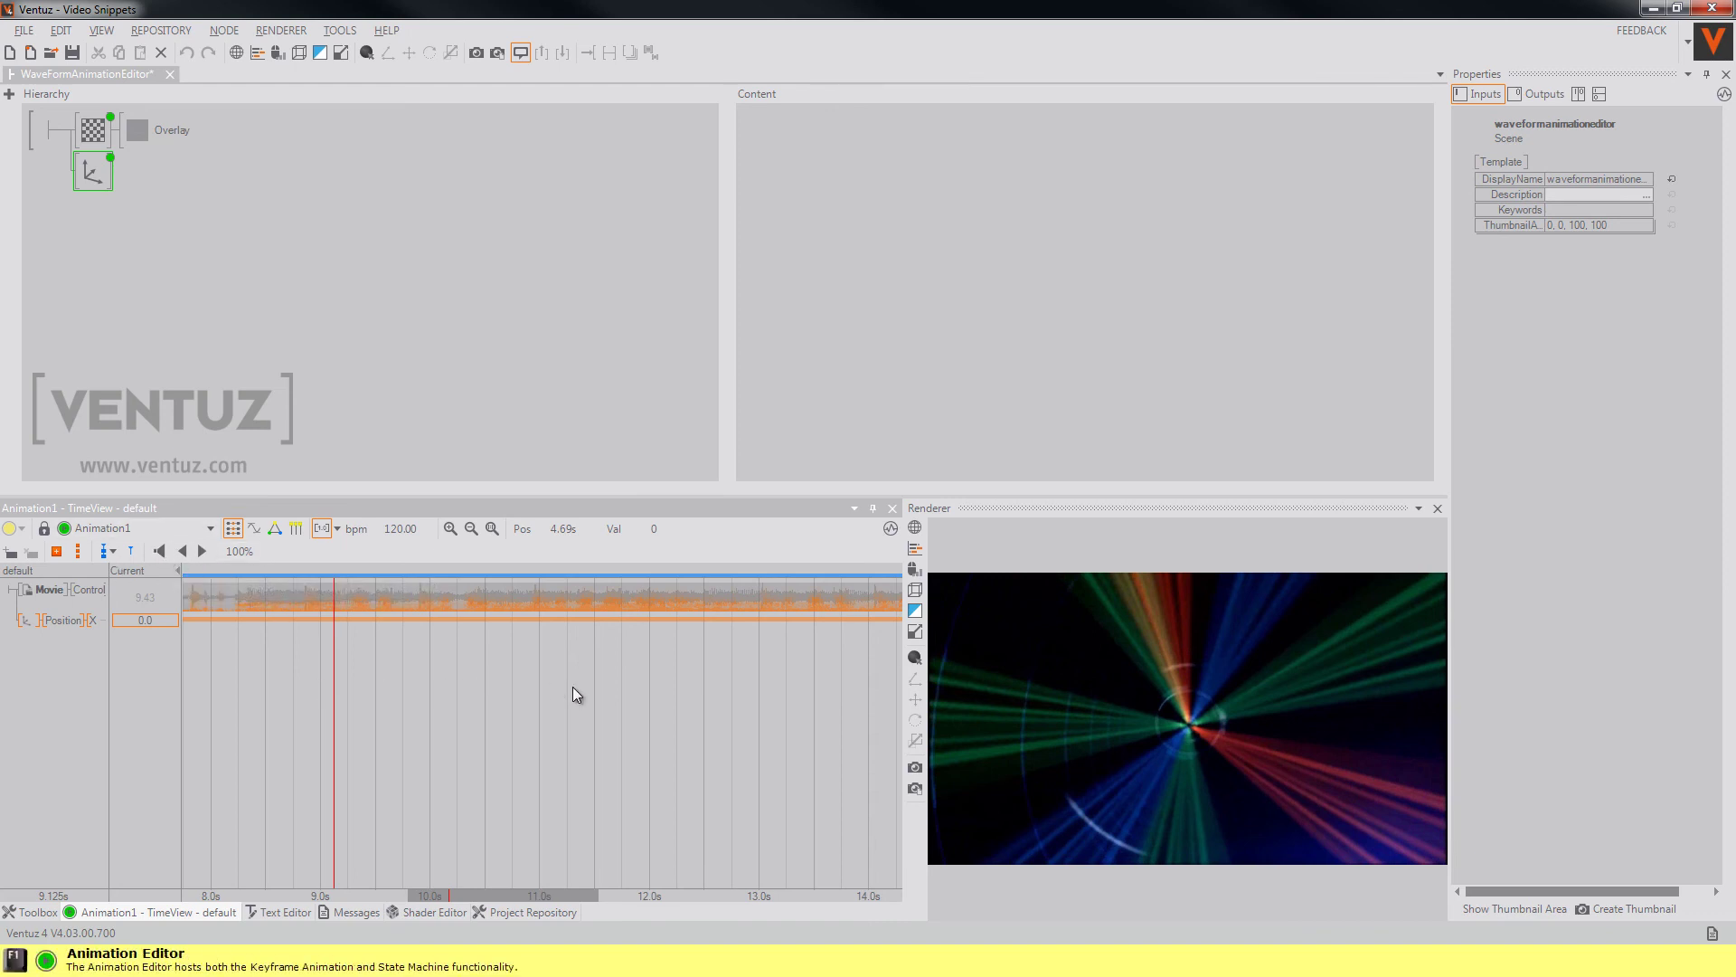
mouse_move(427, 695)
left_mouse_down()
mouse_move(589, 693)
mouse_move(230, 680)
mouse_move(584, 714)
mouse_move(370, 707)
left_mouse_up()
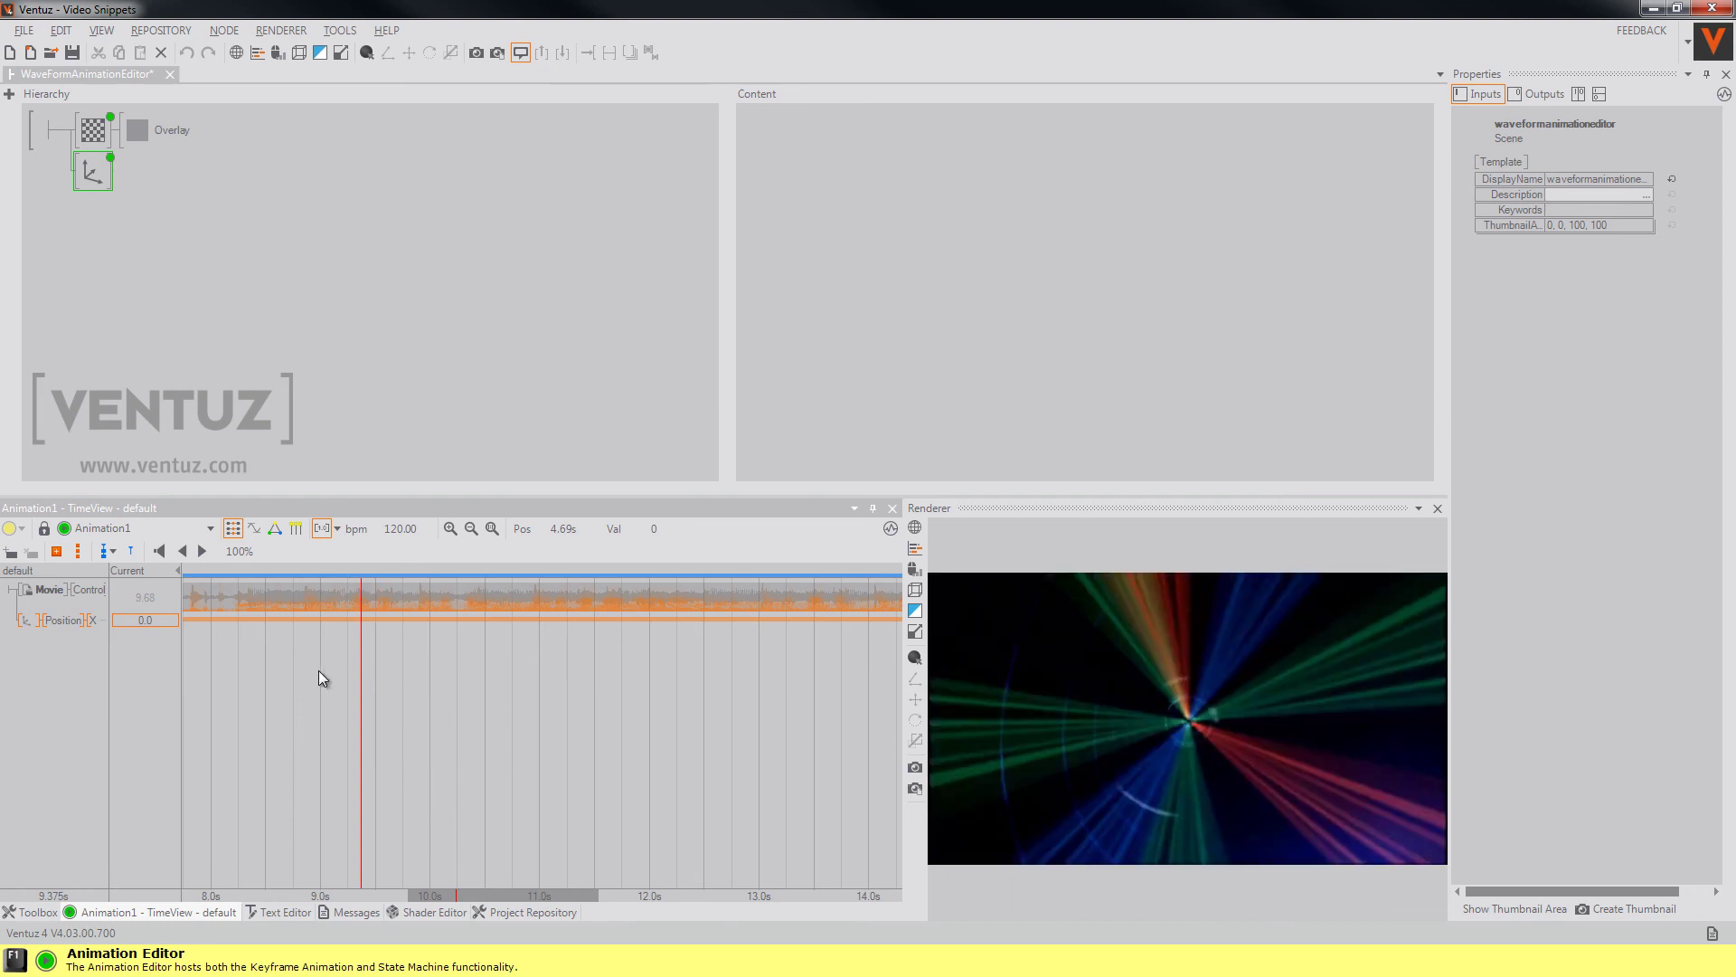
left_click_drag(415, 689, 591, 694)
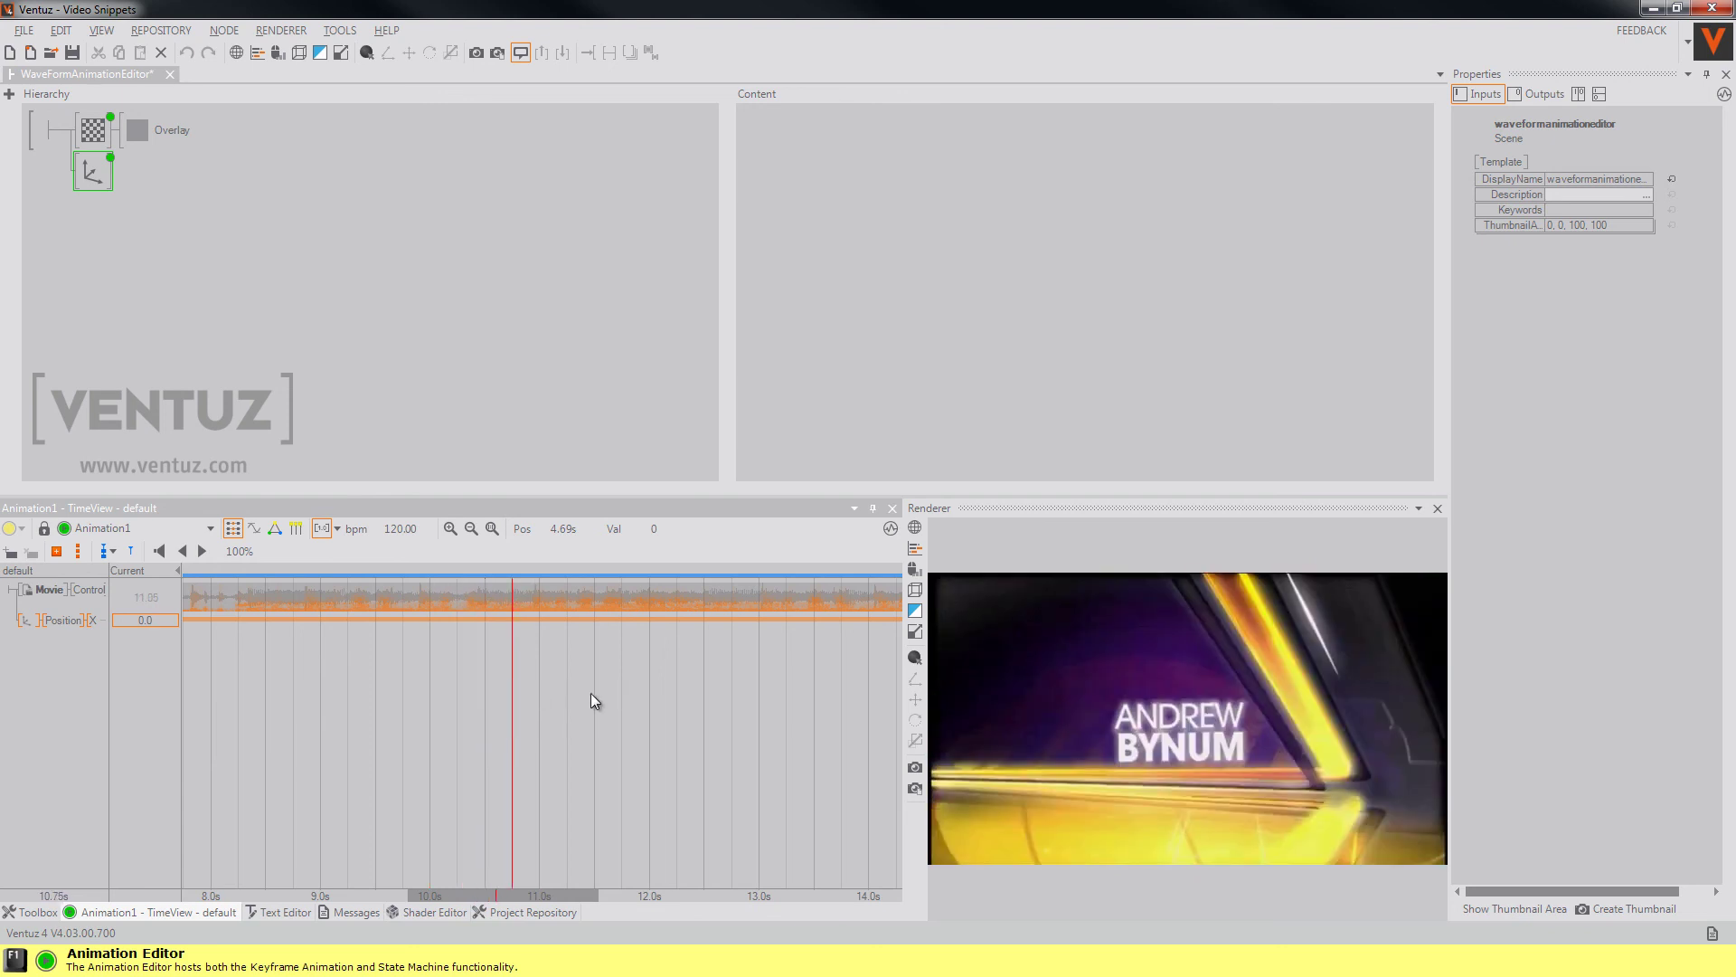